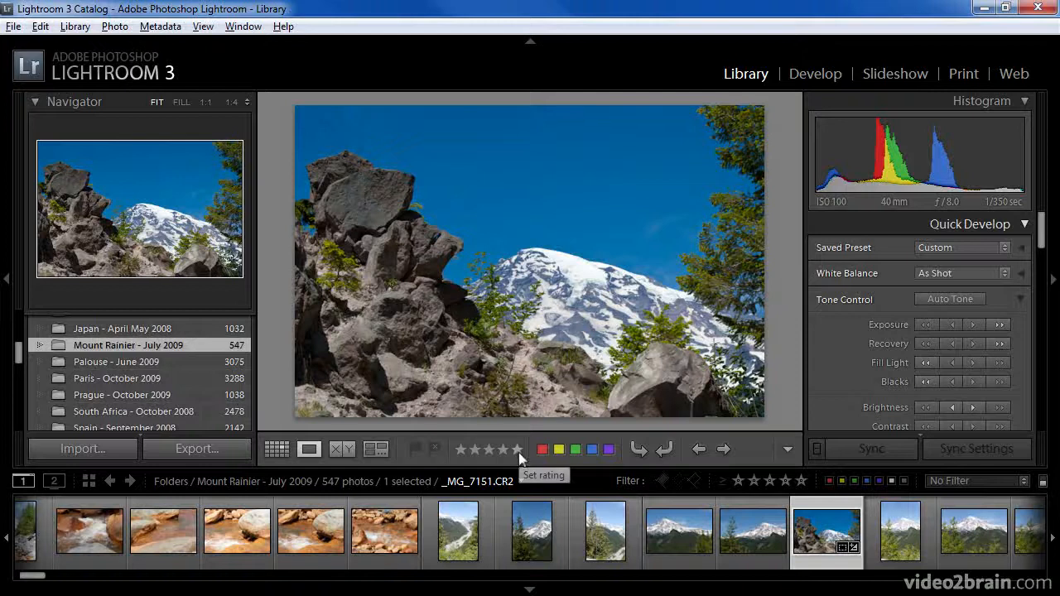
Check which tool groups the toolbar can show and rate the photo _MG_7151.CR2 five stars.
click(788, 452)
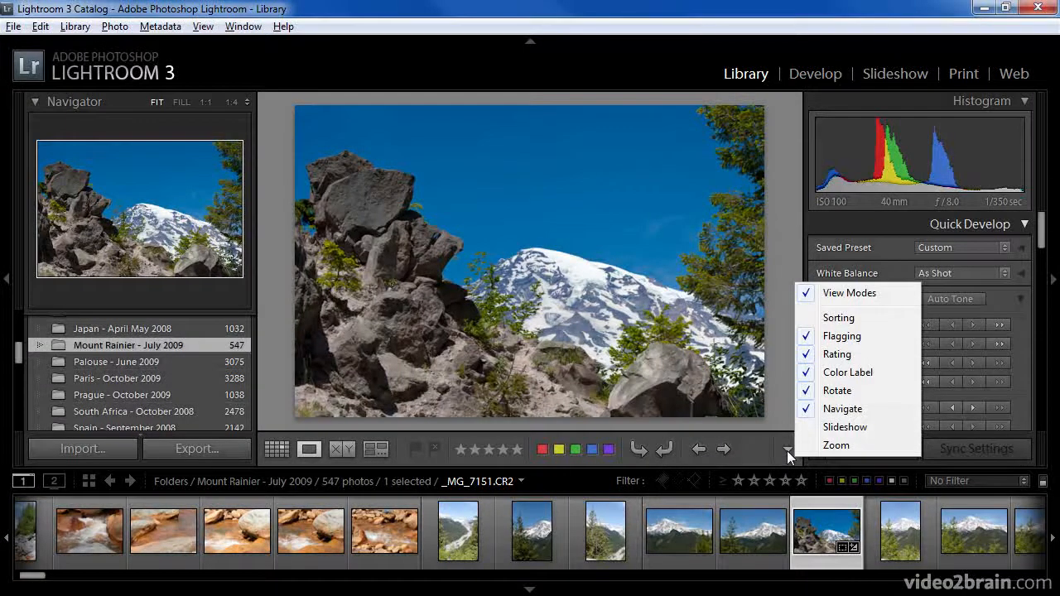
click(769, 450)
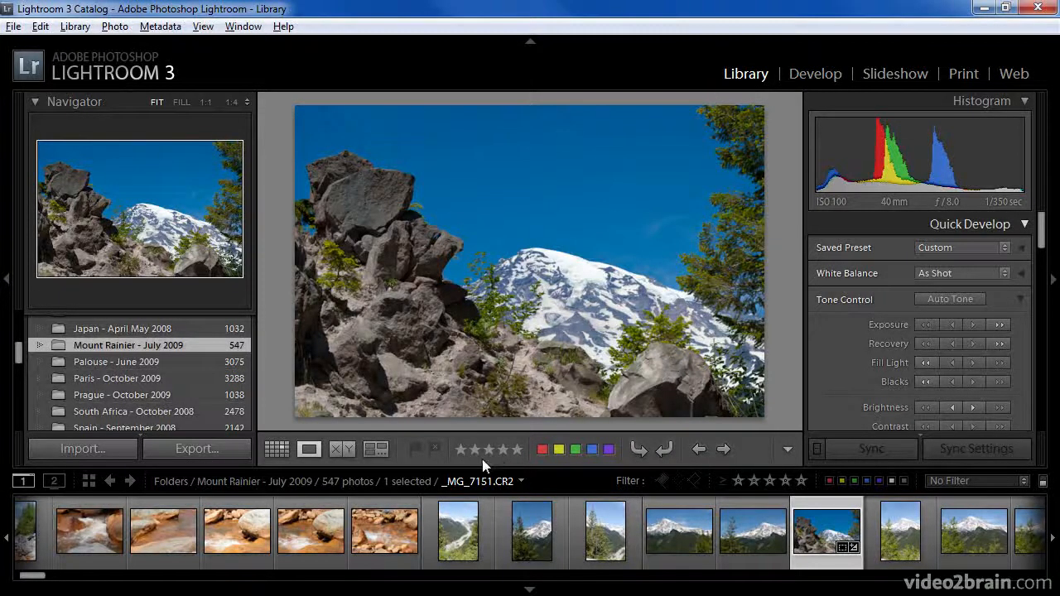
click(461, 451)
click(515, 452)
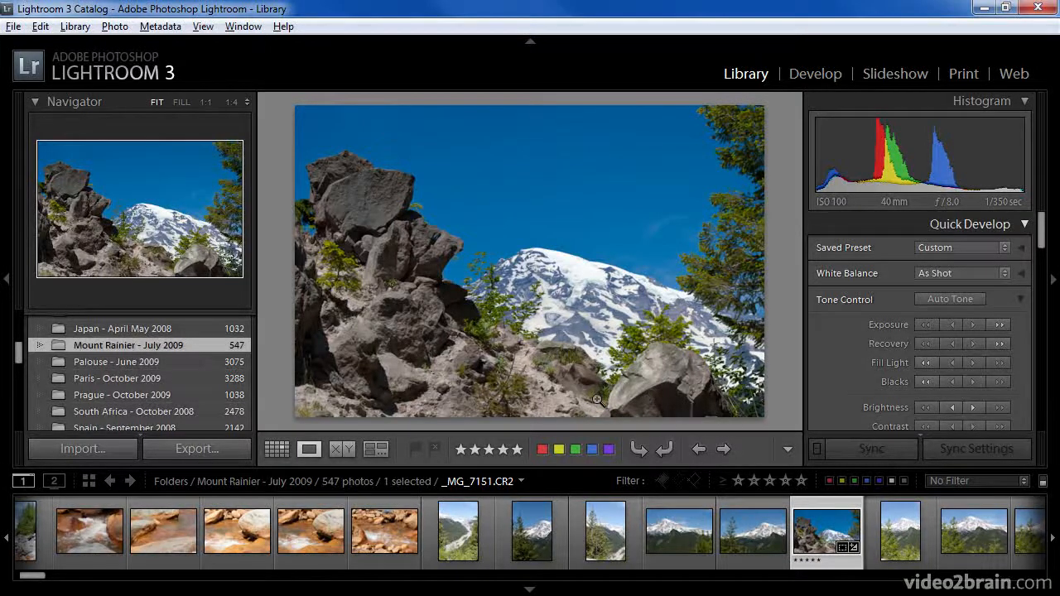
click(114, 26)
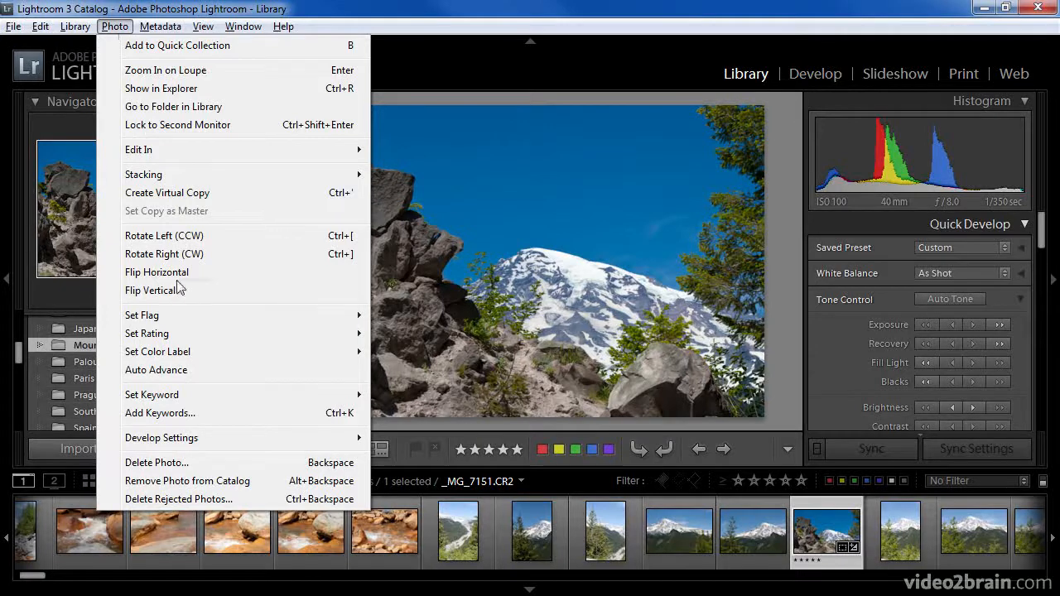
mouse_move(201, 336)
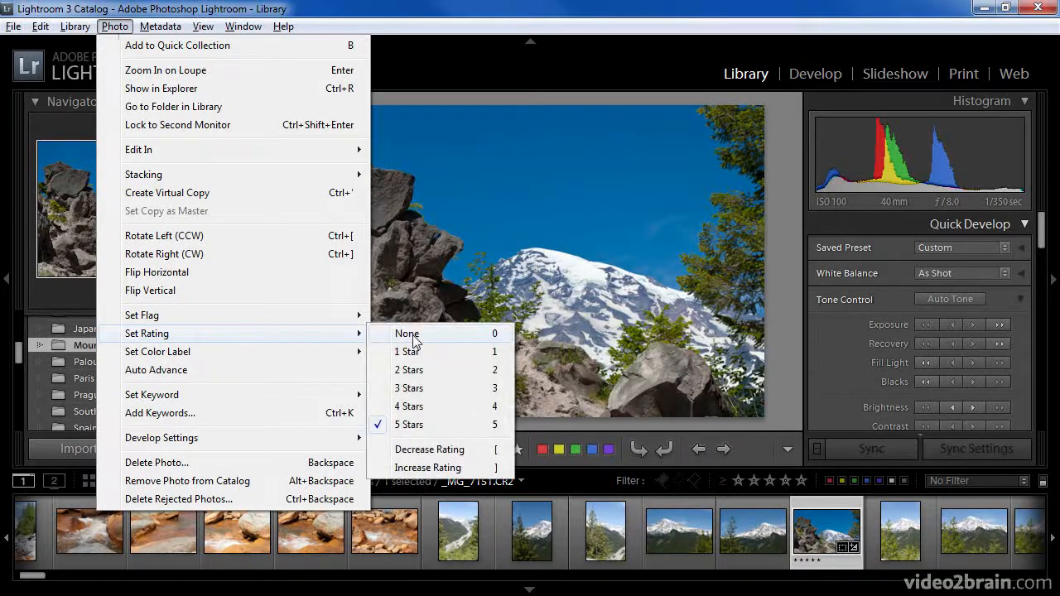
click(409, 424)
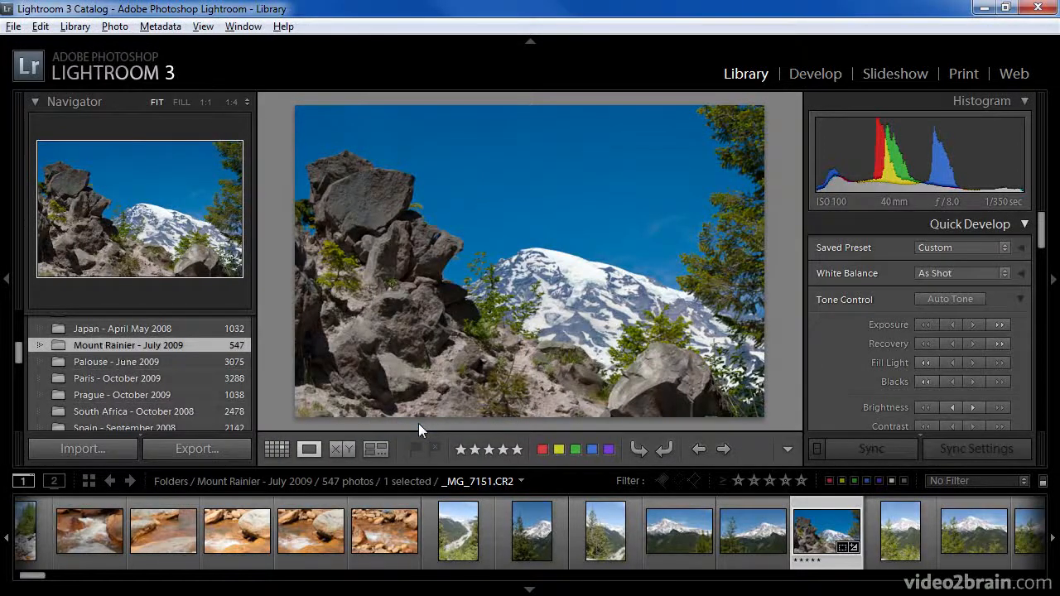
Change the rating of _MG_7151.CR2 successively to one, two, three, four and five stars, and clear it to no stars.
key(1)
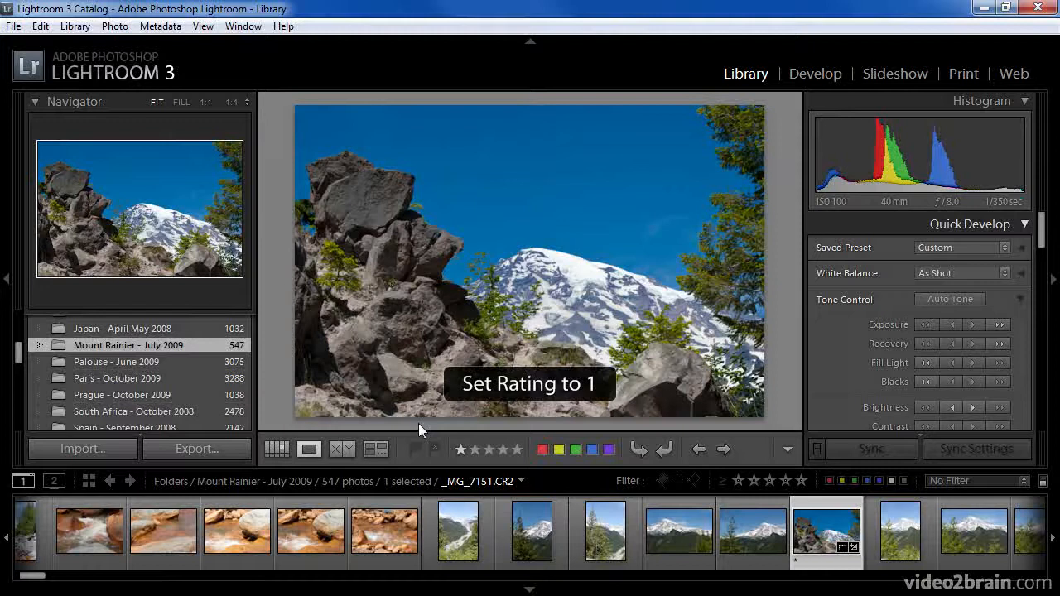
key(2)
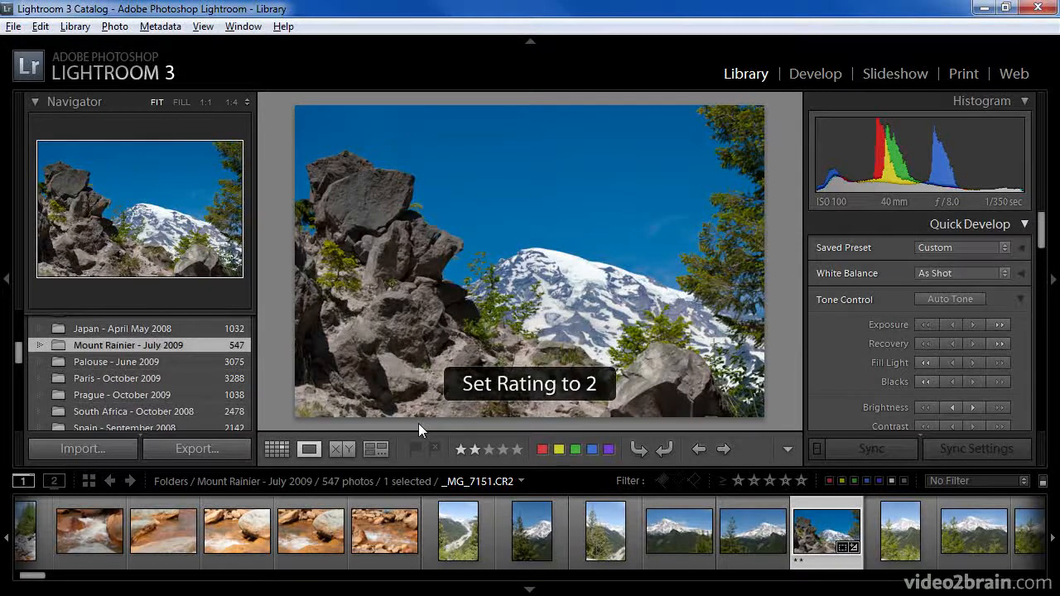
key(3)
key(4)
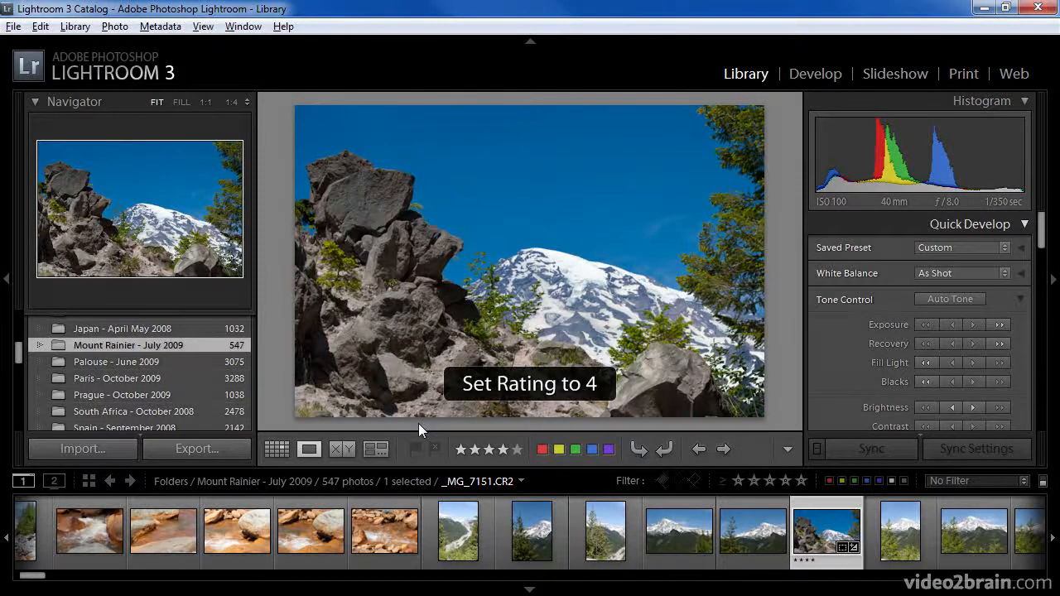
key(5)
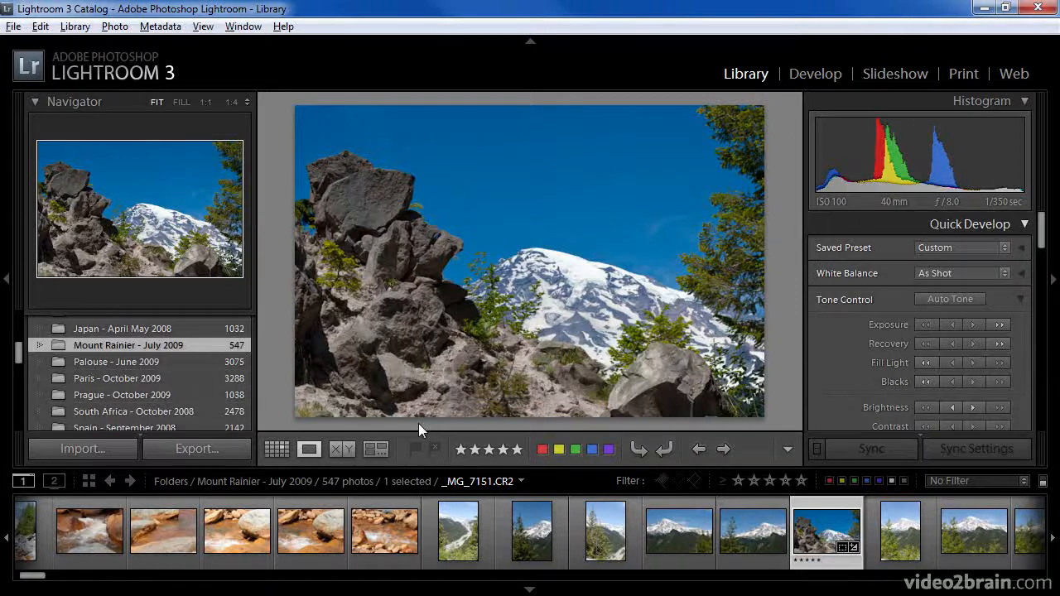
key(0)
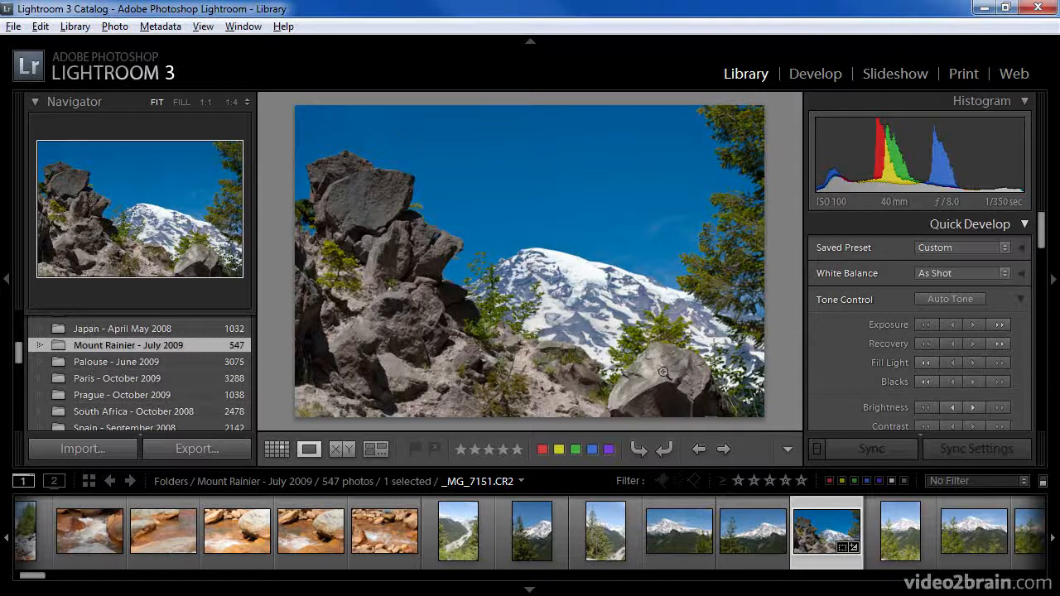
Rate the photo _MG_7151.CR2 four stars.
right_click(810, 531)
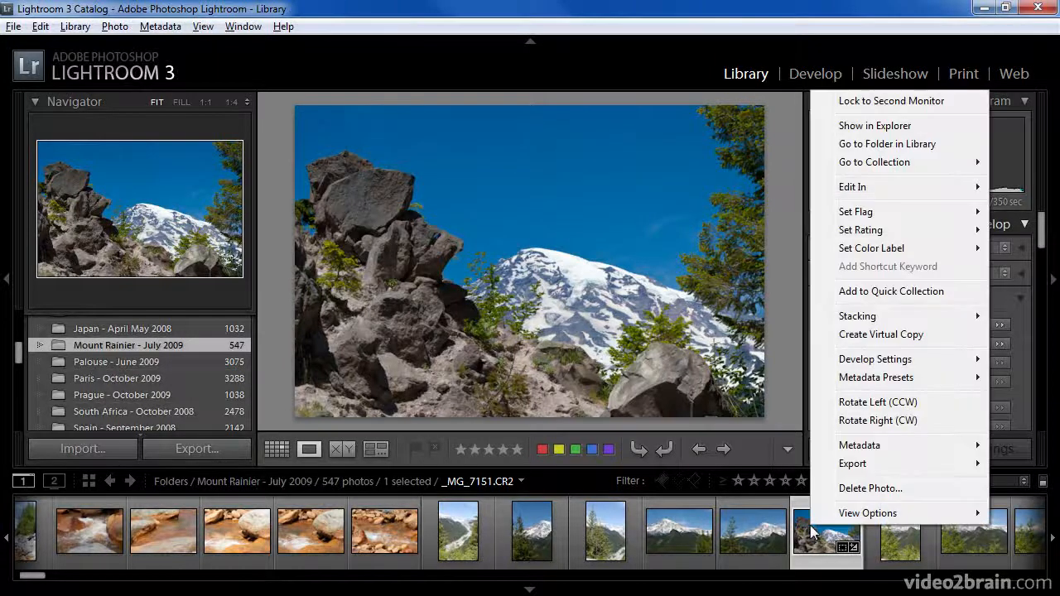
mouse_move(849, 233)
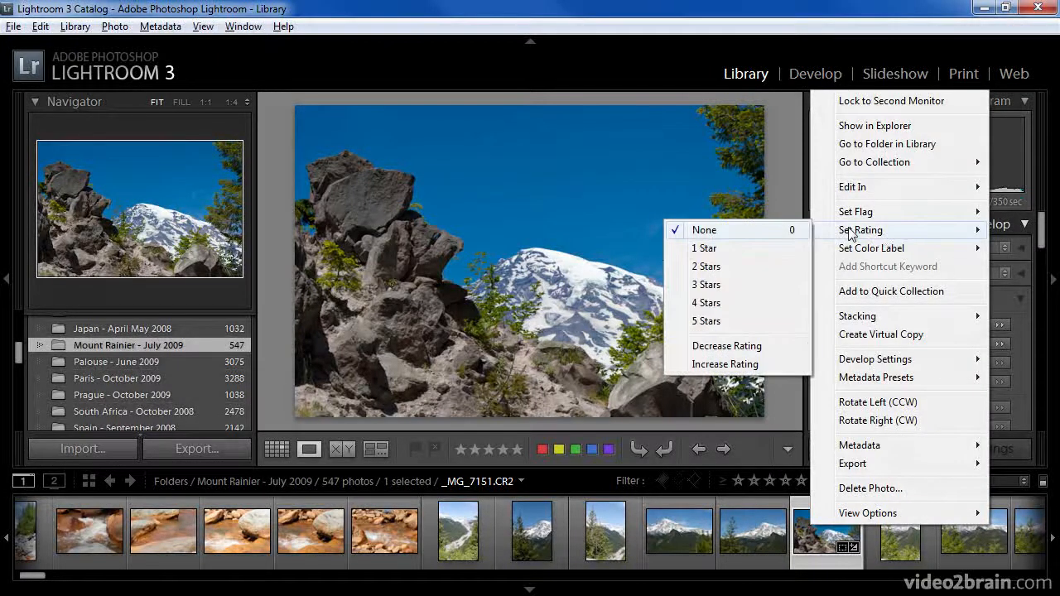
click(716, 303)
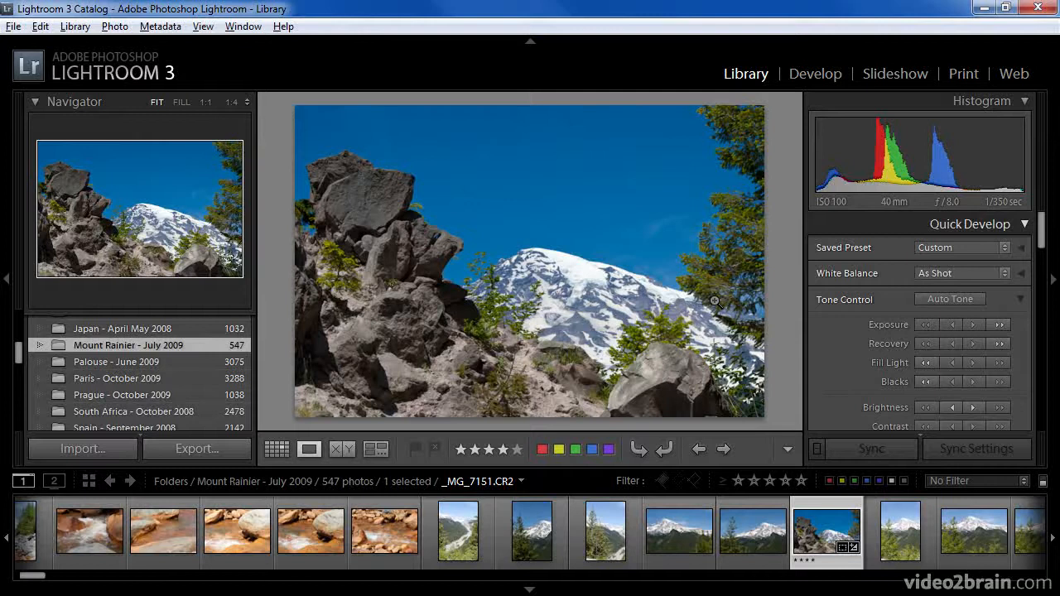
Rate _MG_7150.CR2 three stars, _MG_7149.CR2 two stars and _MG_7148.CR2 one star, trying a one-star increase and decrease on the last photo.
key(Left)
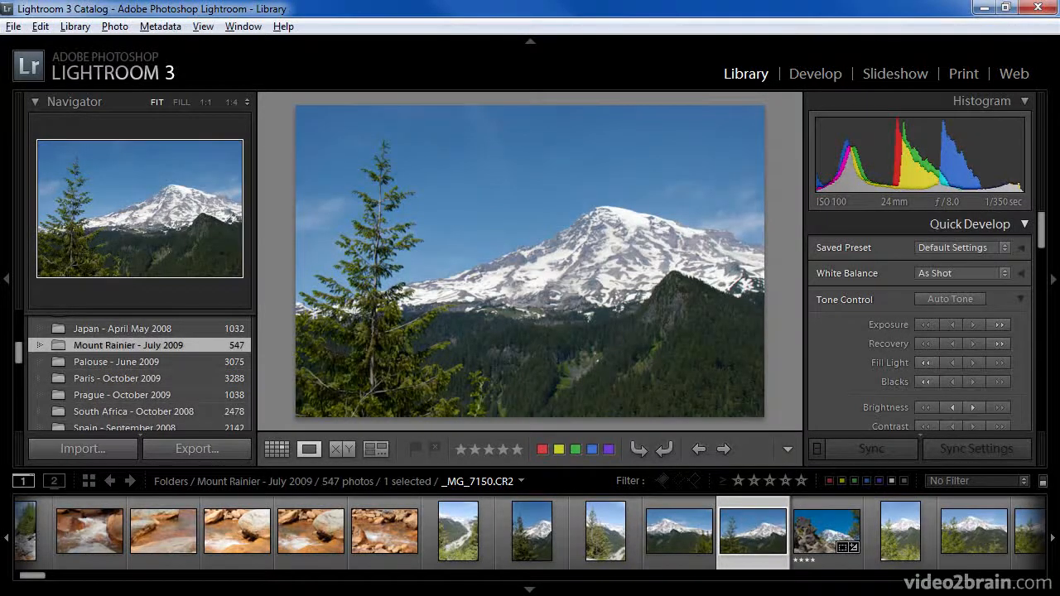
key(3)
key(Left)
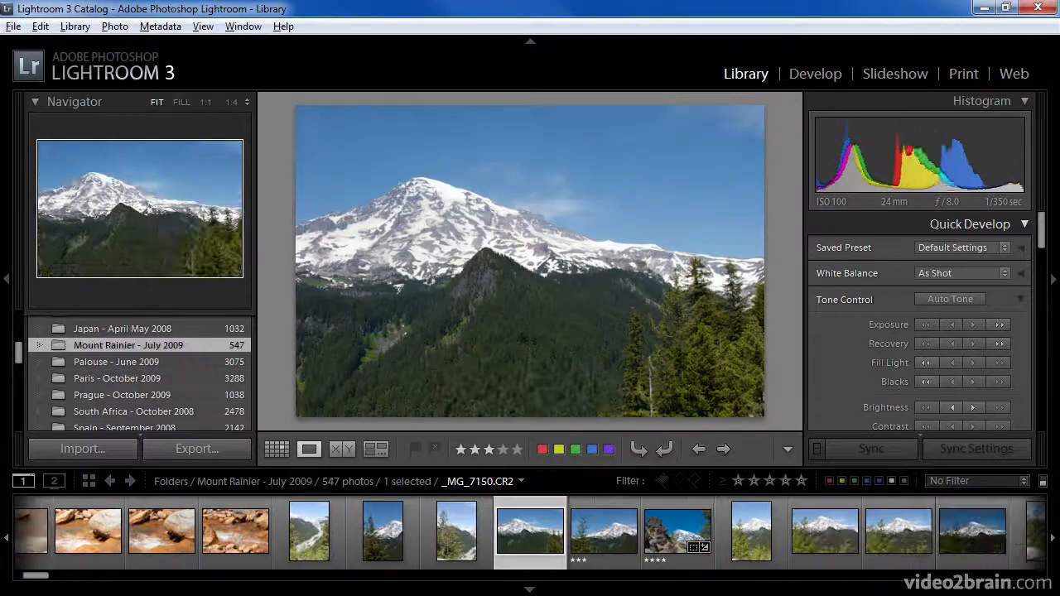
key(2)
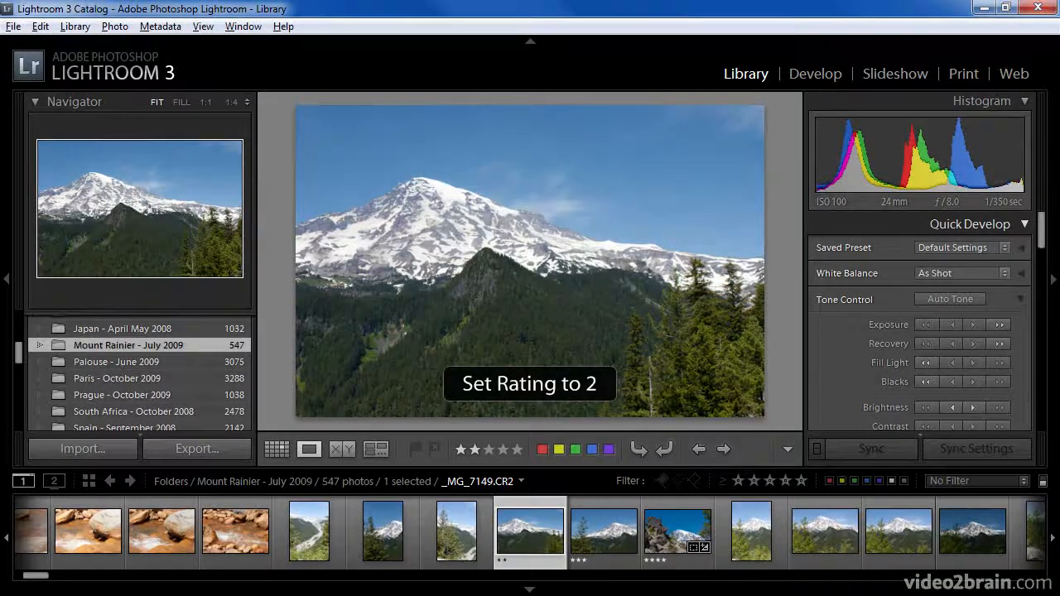
key(Left)
key(1)
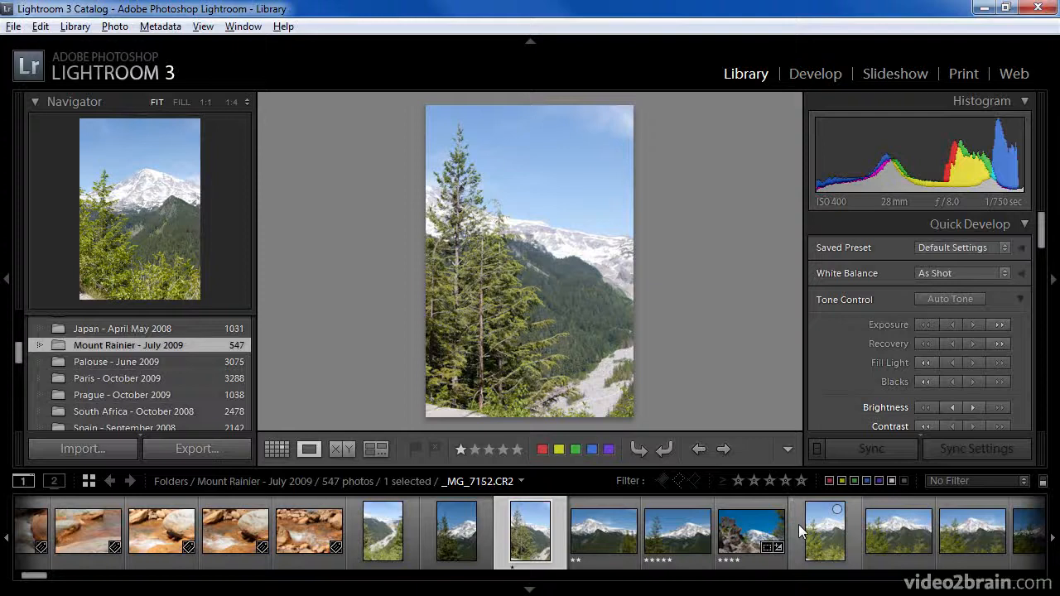
key(bracketright)
key(bracketleft)
Add _MG_7149.CR2 to the selection and show the photos in Grid view with slightly larger thumbnails.
ctrl+click(607, 543)
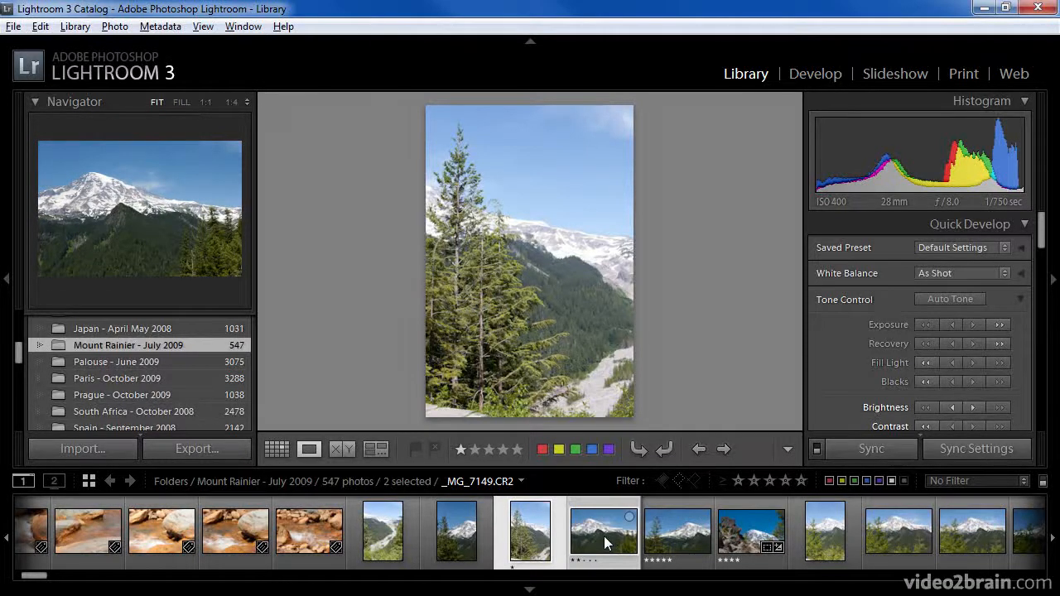
click(276, 449)
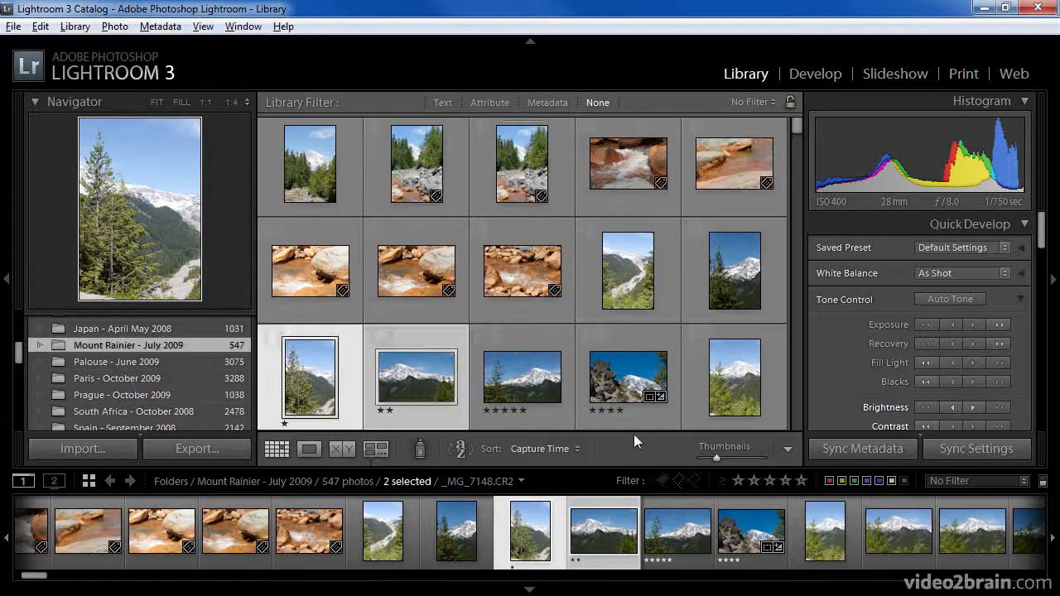
drag(718, 456, 721, 457)
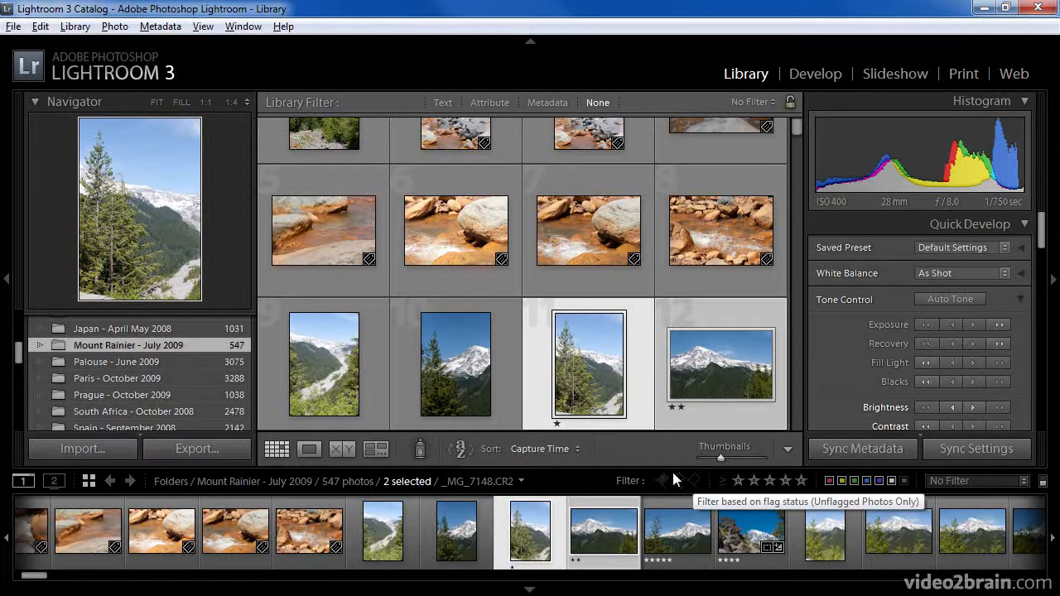
Increase and decrease the ratings of both selected photos one star at a time, ending at one and two stars.
key(bracketright)
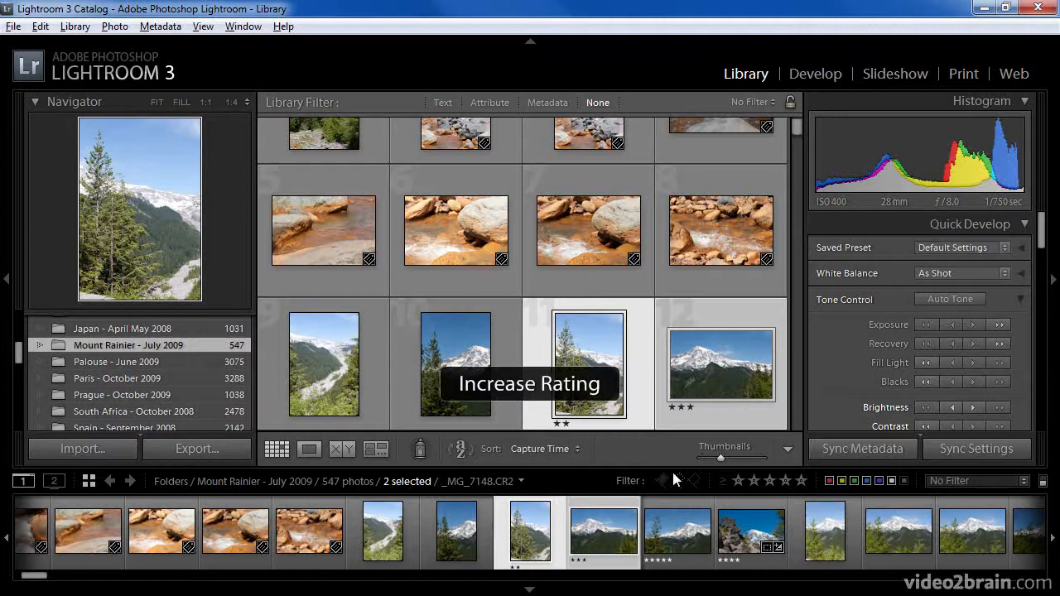
key(bracketleft)
key(bracketright)
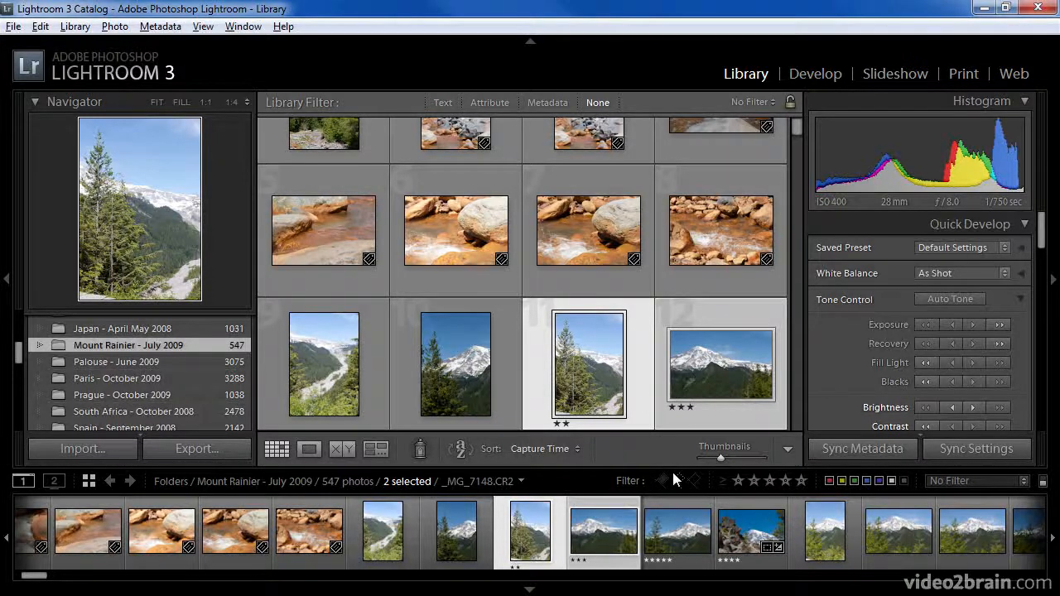
key(bracketright)
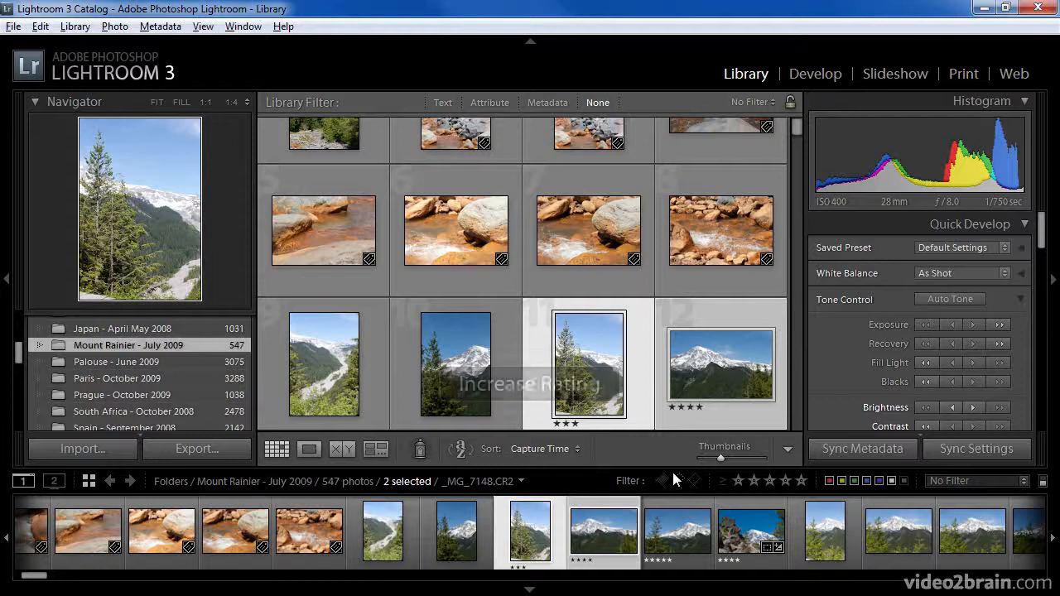
key(bracketleft)
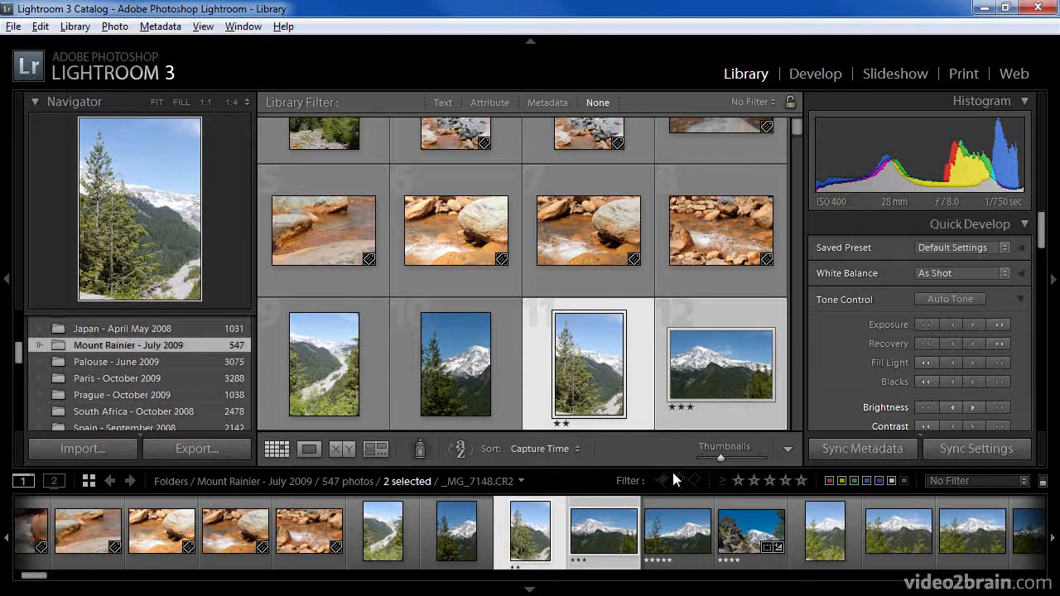
key(bracketleft)
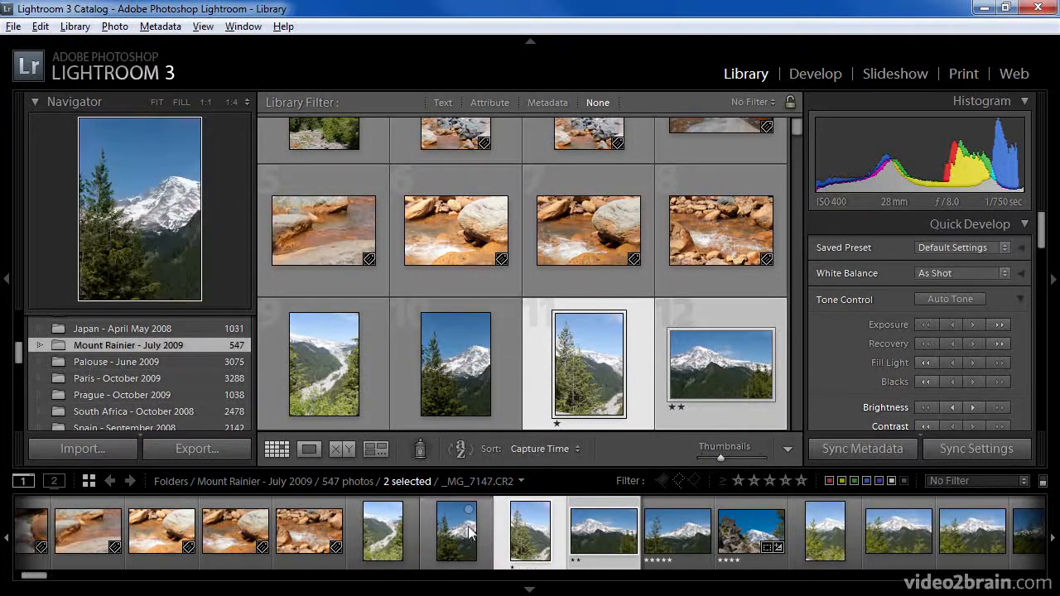
Open _MG_7148.CR2 in Loupe view and change its color label successively to red, yellow and green.
double_click(531, 533)
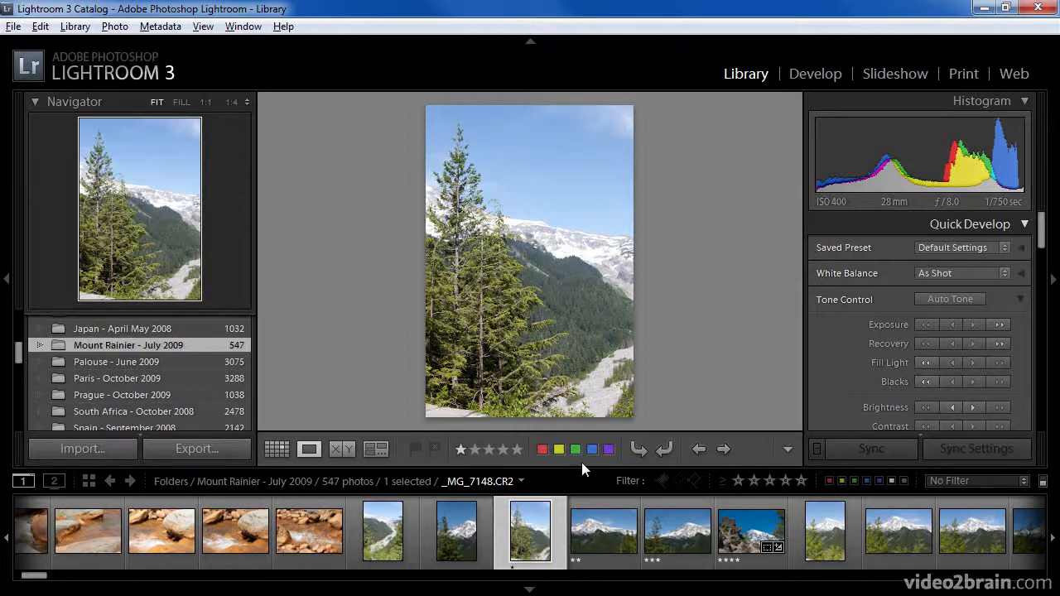
click(542, 450)
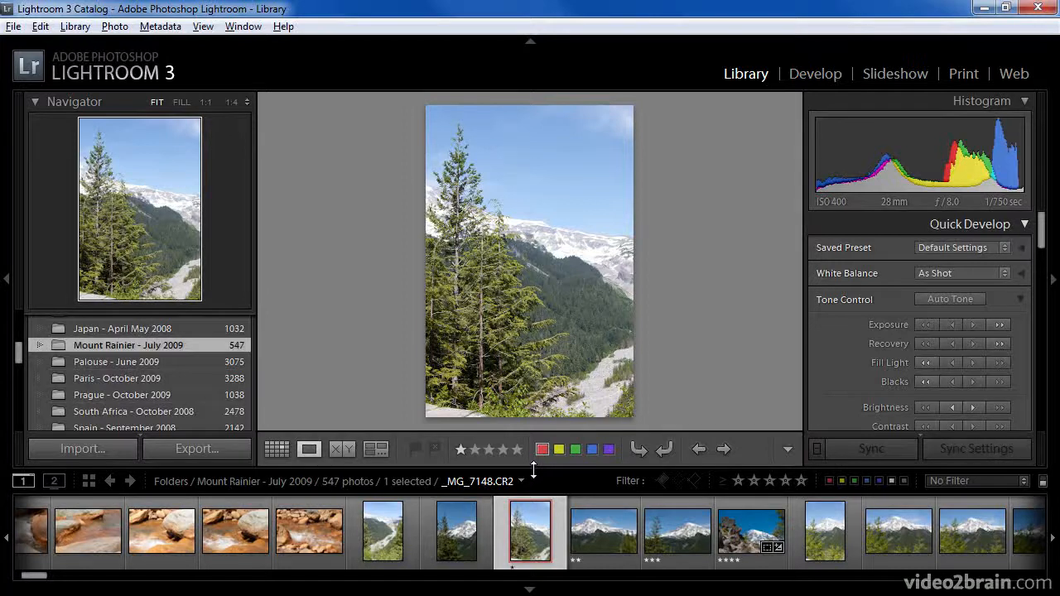
click(559, 451)
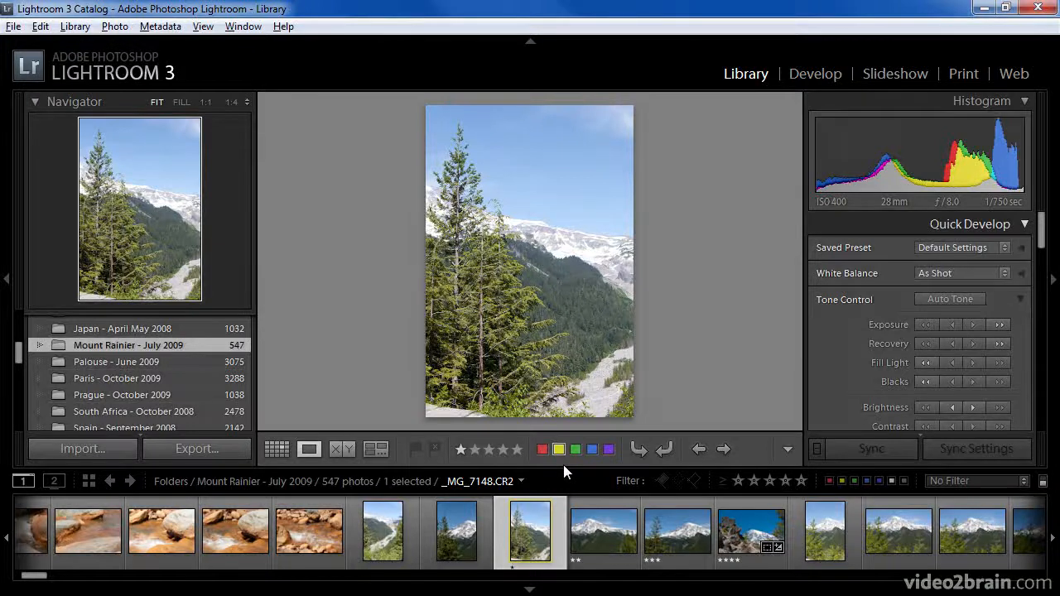
click(576, 450)
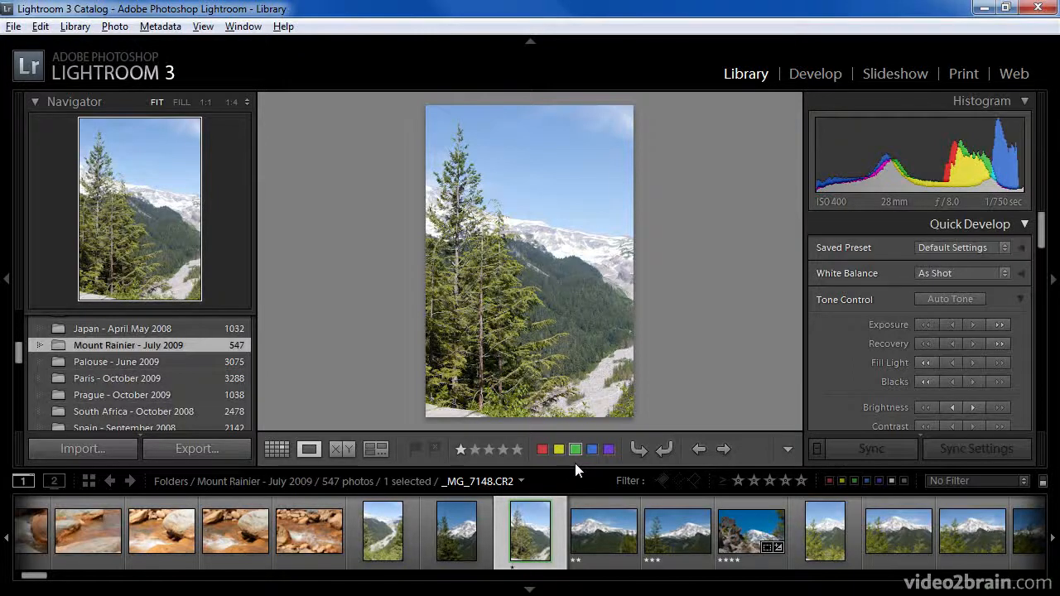
Set the color label of _MG_7148.CR2 to purple and check the label choices offered for the displayed photo.
click(115, 27)
mouse_move(184, 354)
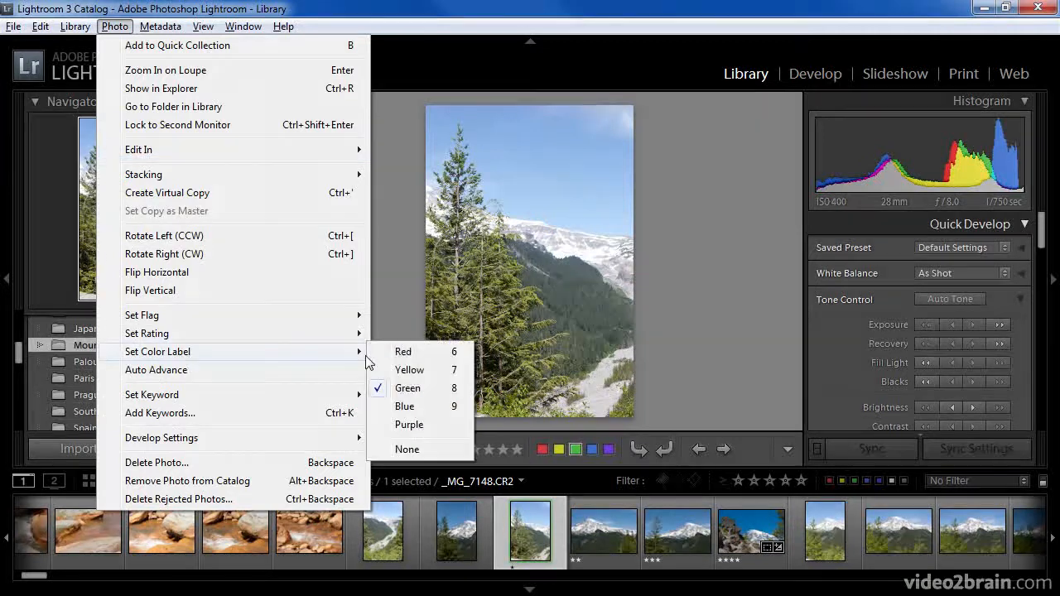
click(423, 424)
right_click(554, 318)
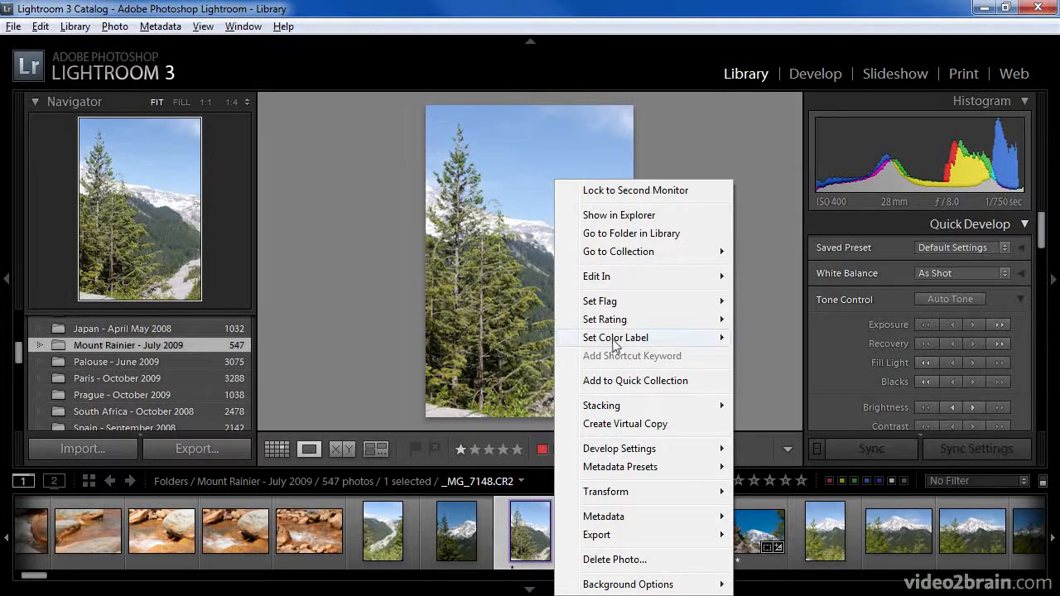
mouse_move(613, 342)
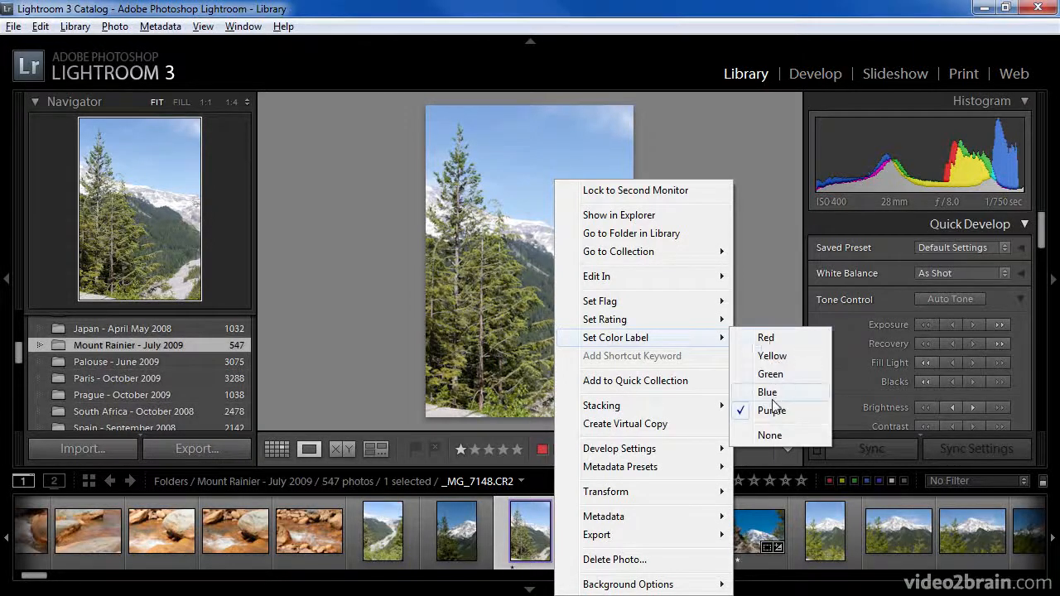
click(770, 310)
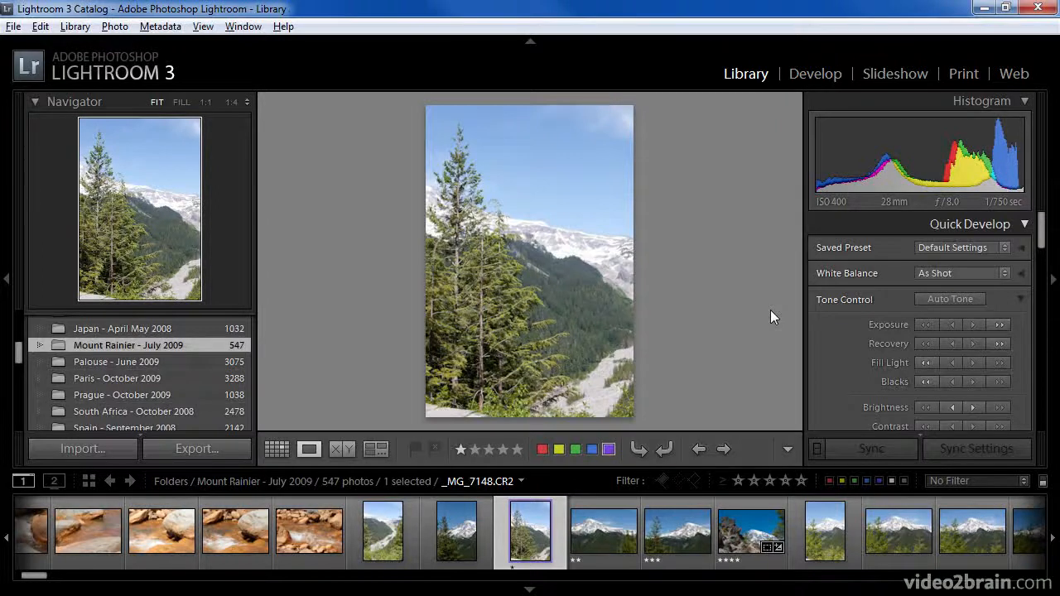
Set the color label of _MG_7148.CR2 to red.
key(6)
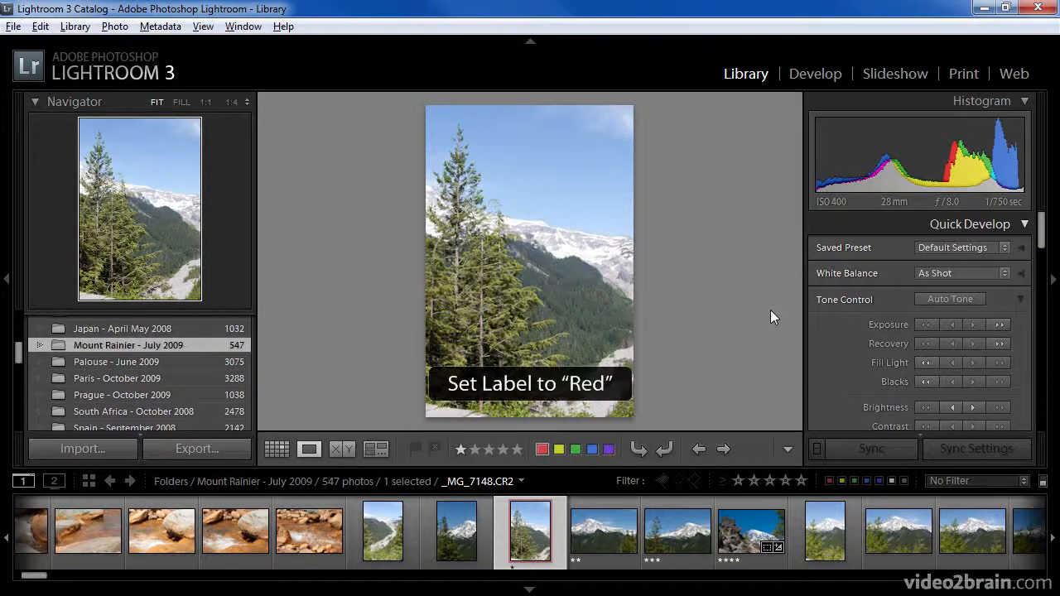
Change the color label of _MG_7148.CR2 successively to yellow, green and blue.
key(7)
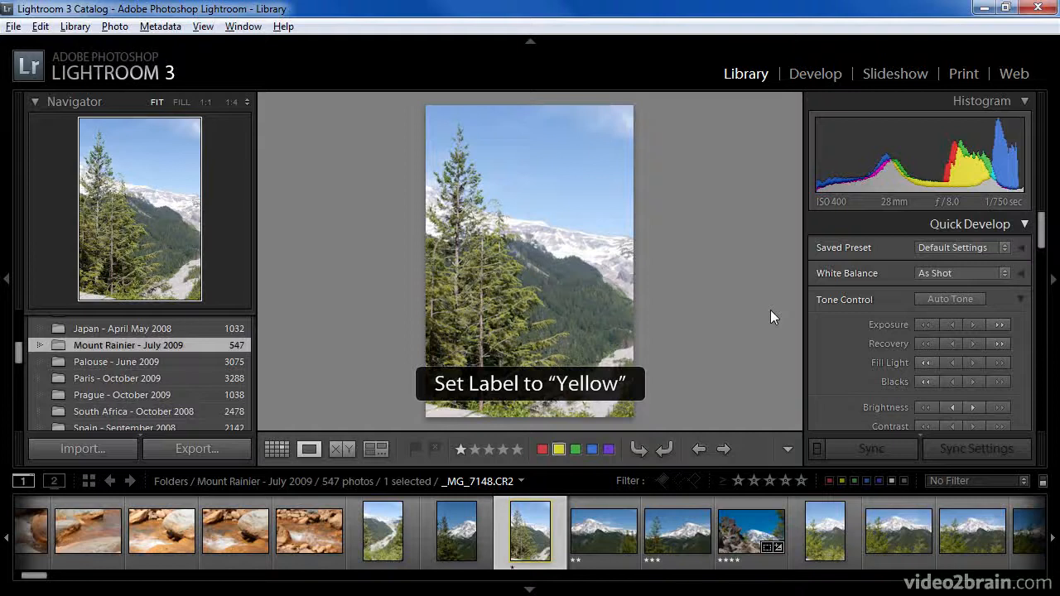
key(8)
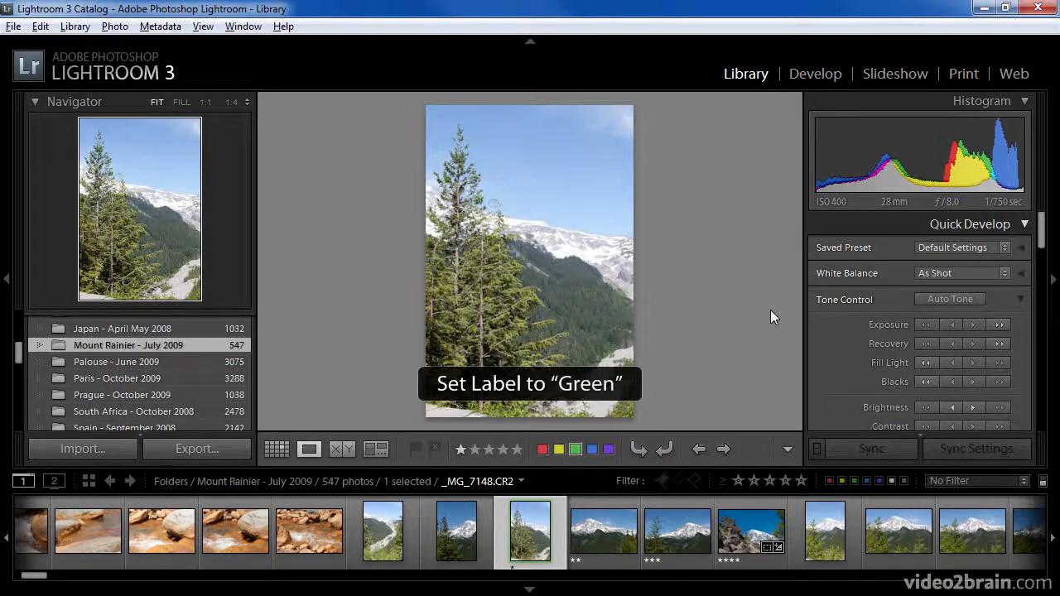
key(9)
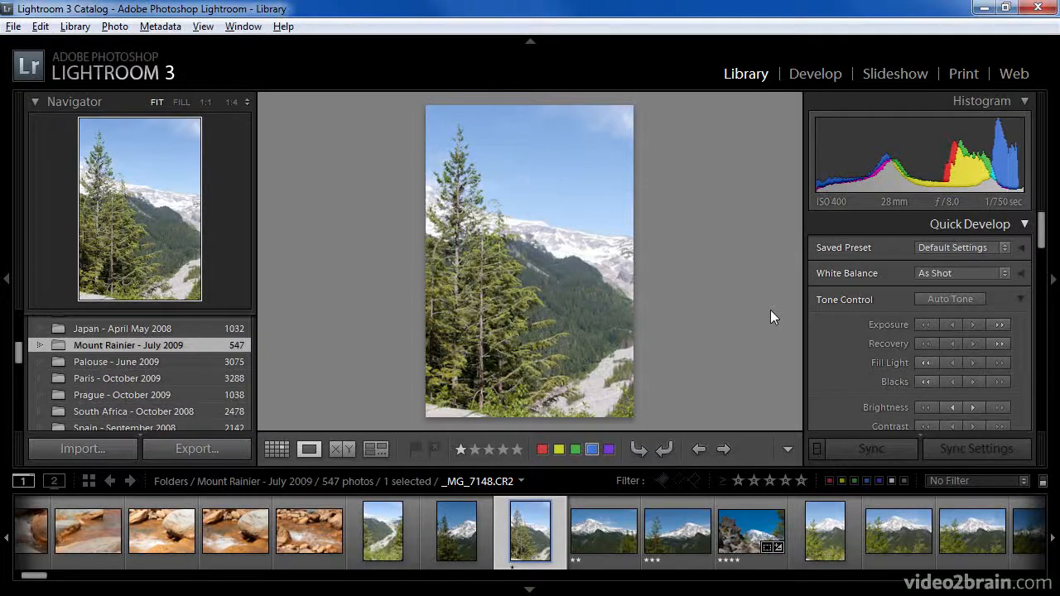
Advance to _MG_7155.CR2, give it a red color label and rate it four stars, ending at three.
key(Right)
key(Right)
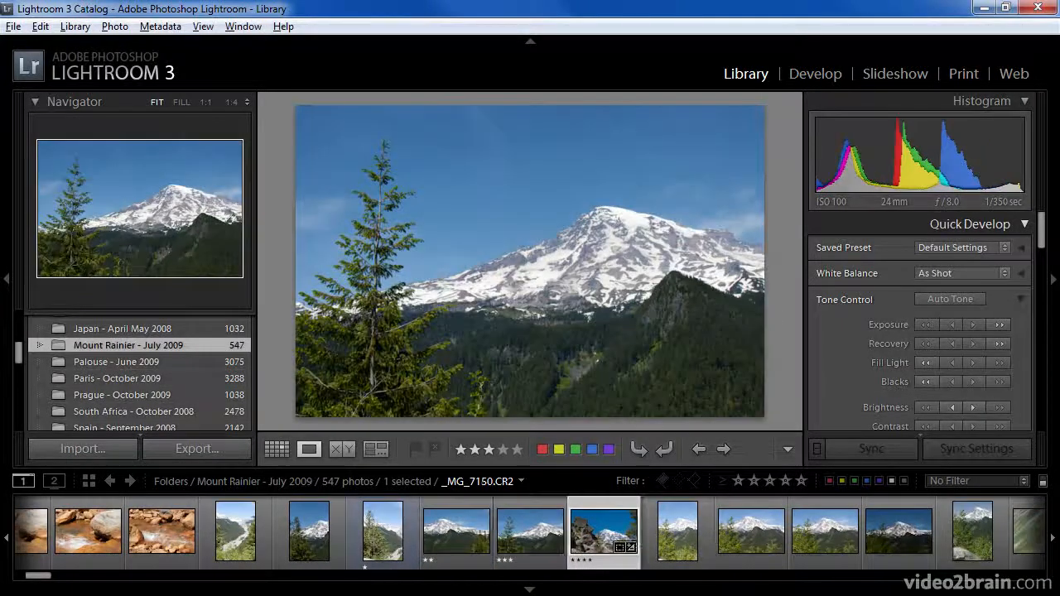
key(Right)
key(Right)
key(Right)
key(Right)
key(Right)
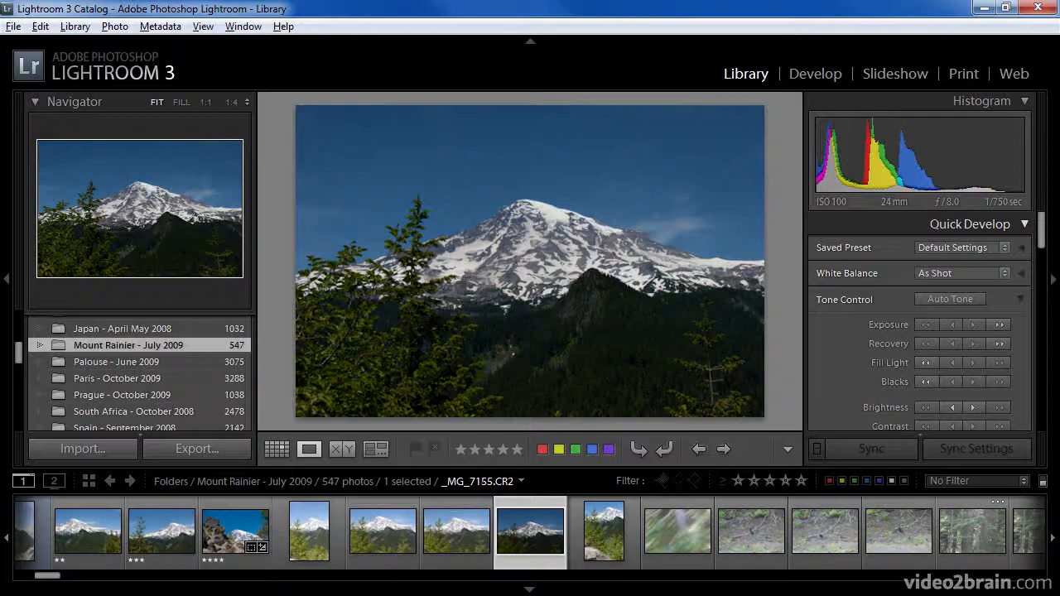
key(6)
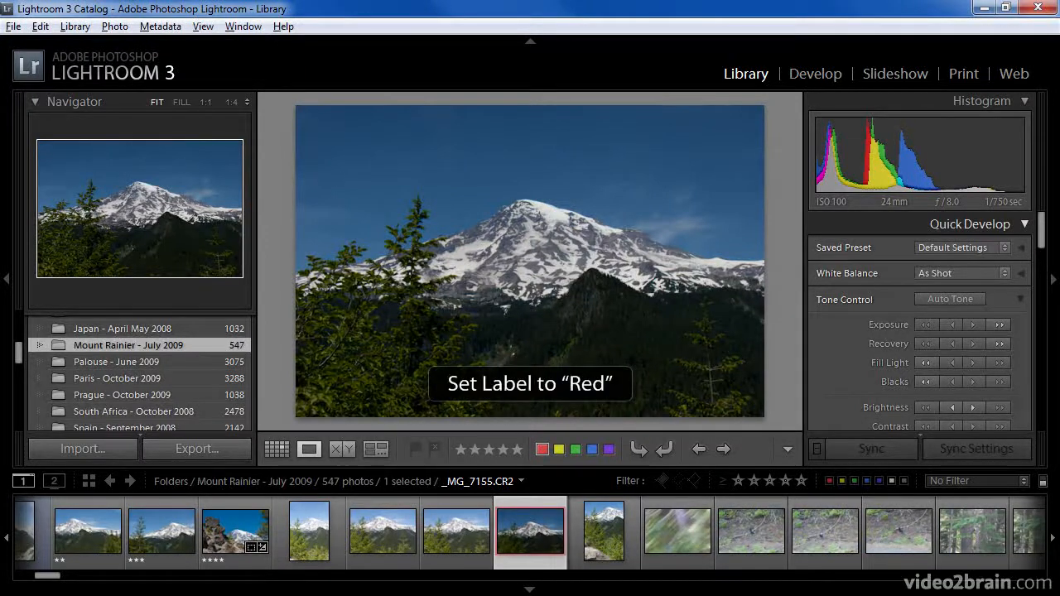
key(4)
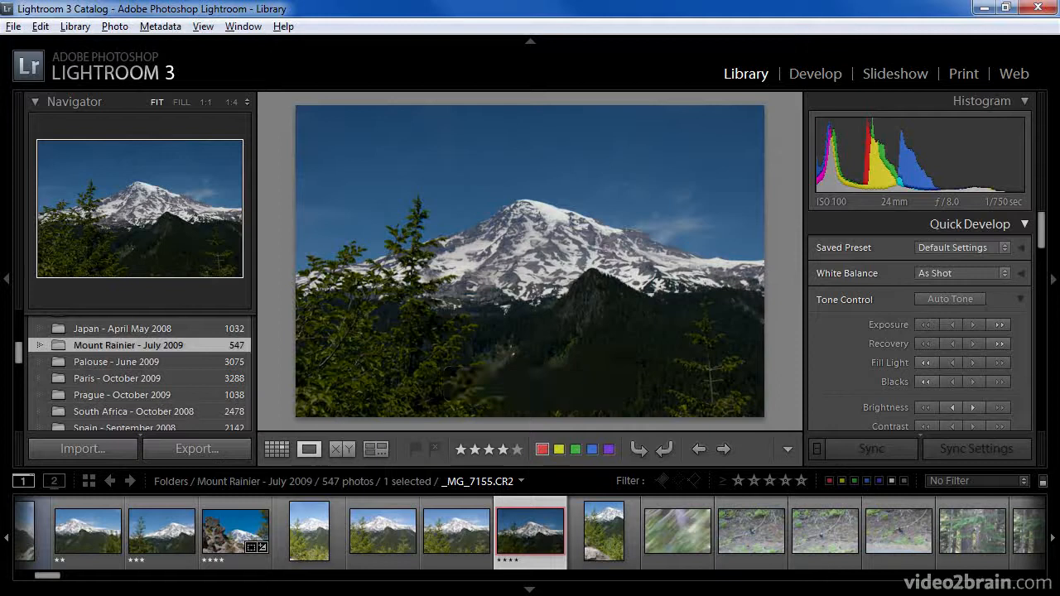
key(3)
Flag _MG_7155.CR2 as rejected, examine the available flag options and choose Rejected for the displayed photo.
click(435, 448)
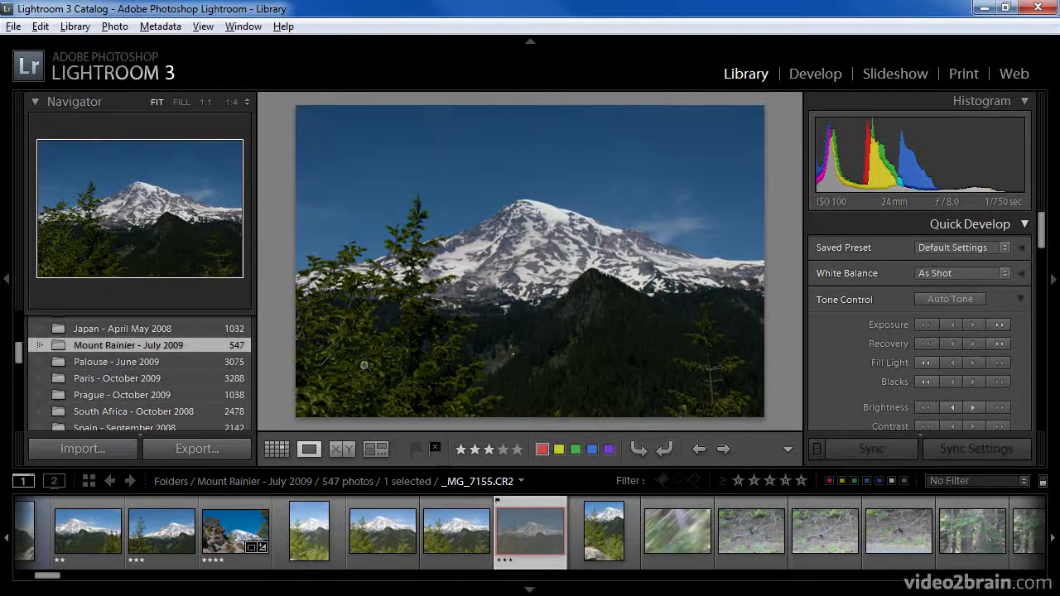
click(115, 27)
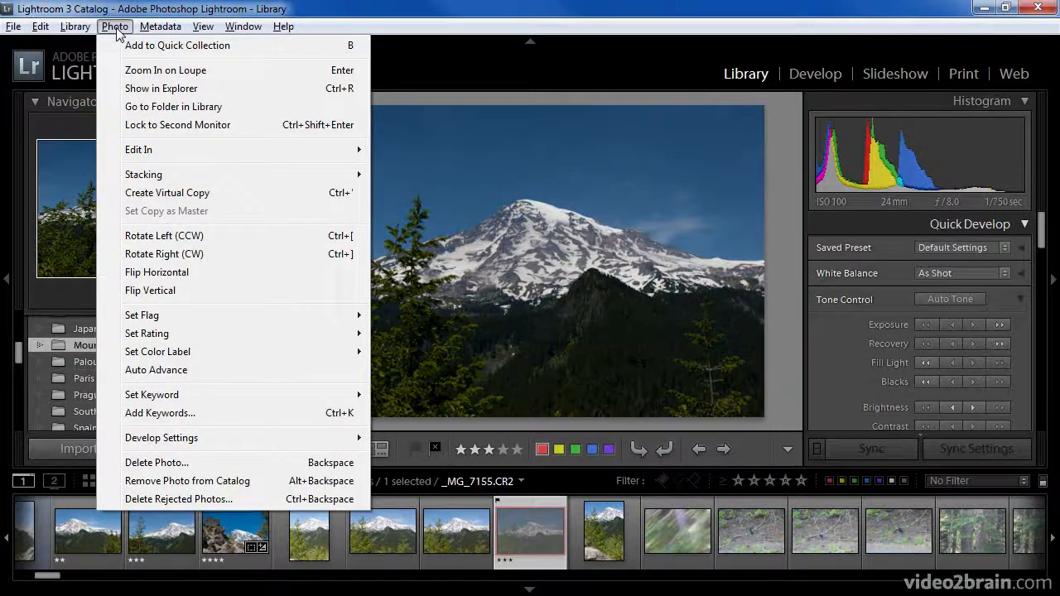
mouse_move(168, 320)
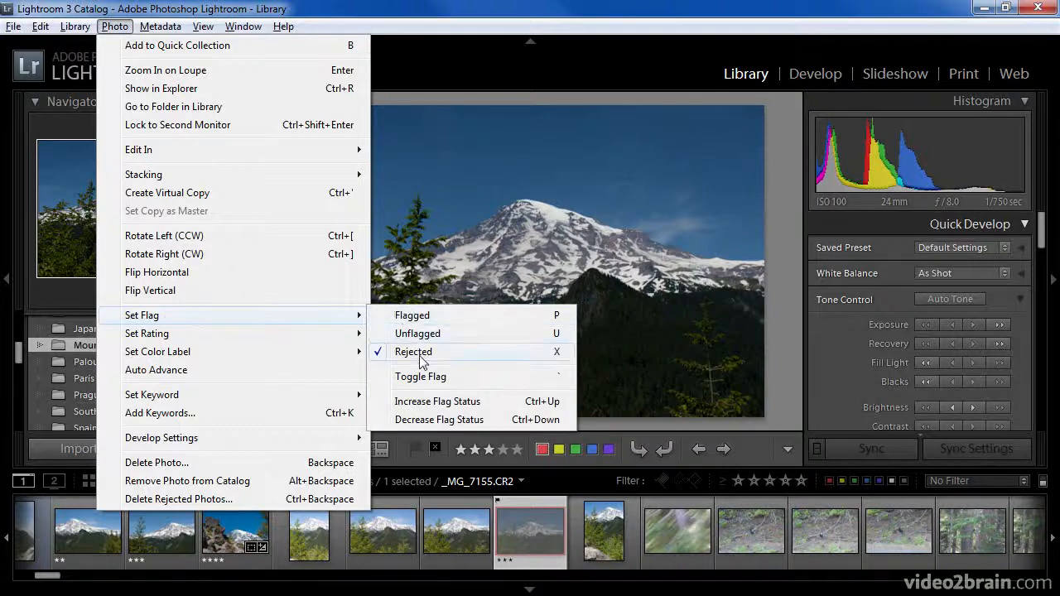
click(466, 77)
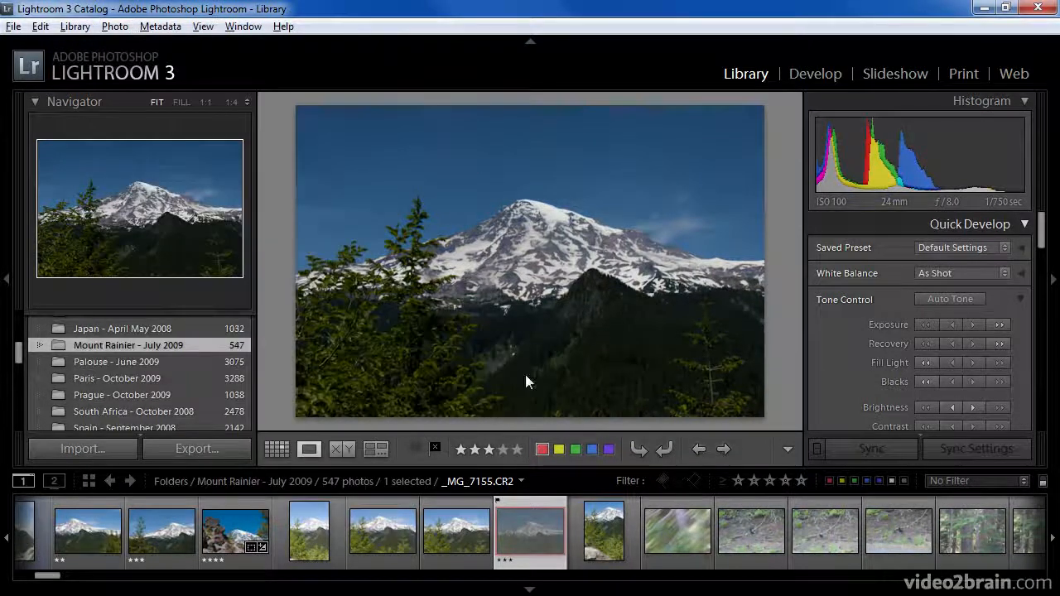
right_click(527, 376)
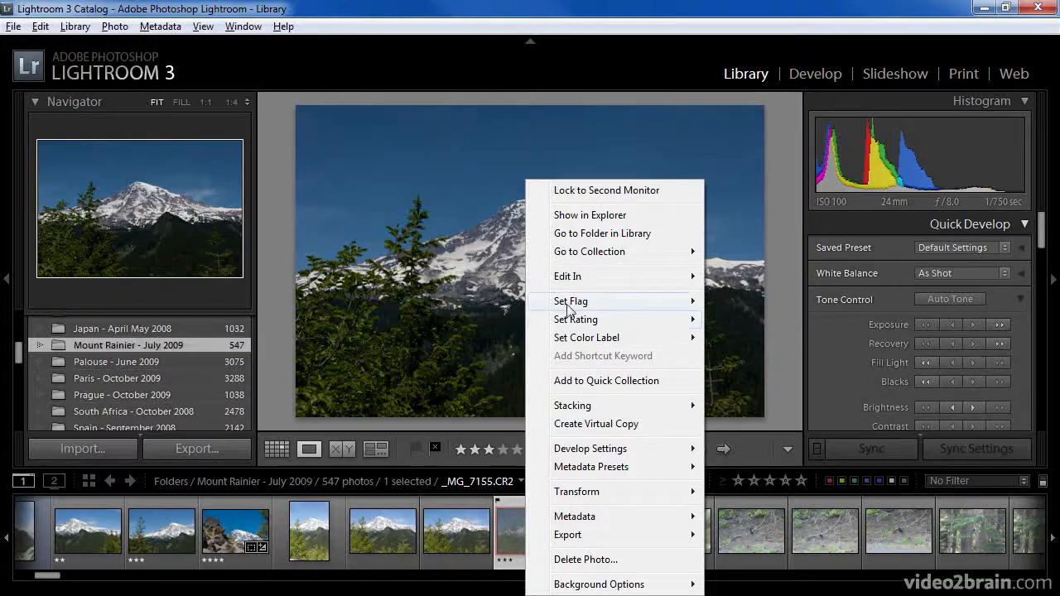
mouse_move(570, 309)
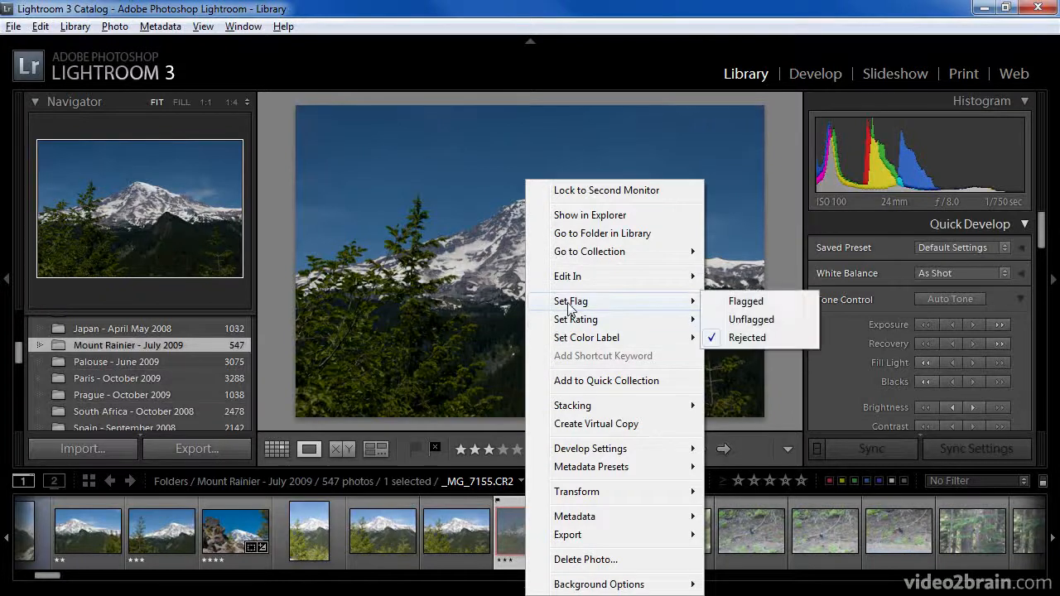
click(736, 337)
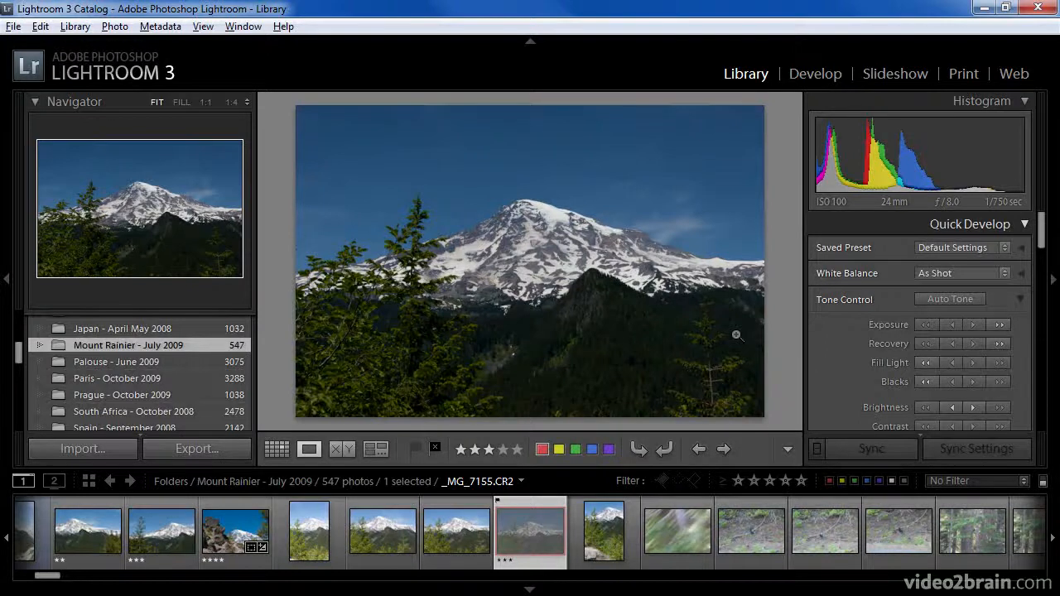
Switch the flag status of _MG_7155.CR2 successively to unflagged, pick, unflagged and rejected.
key(u)
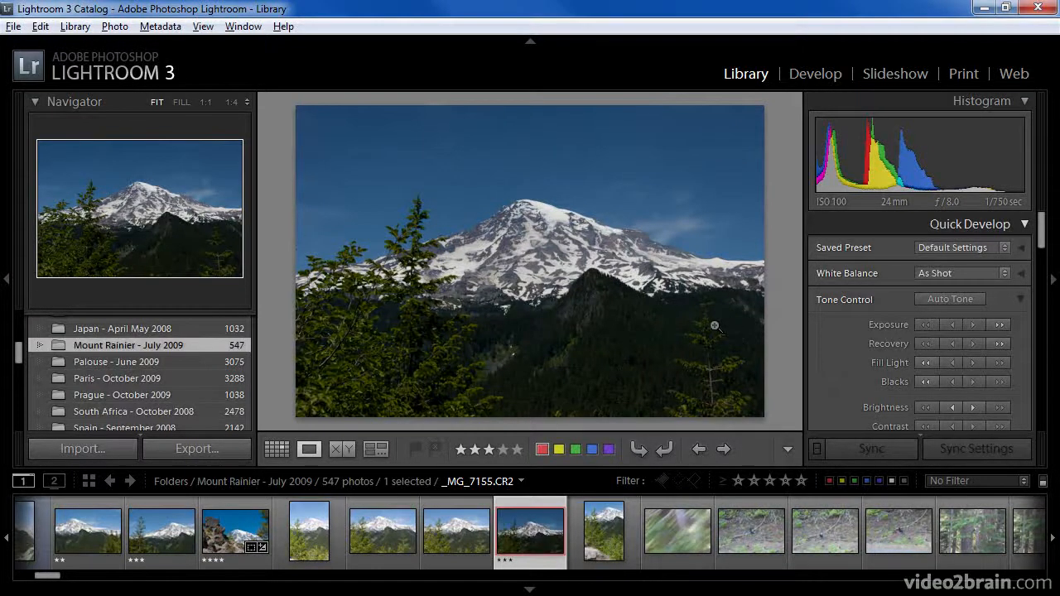
key(p)
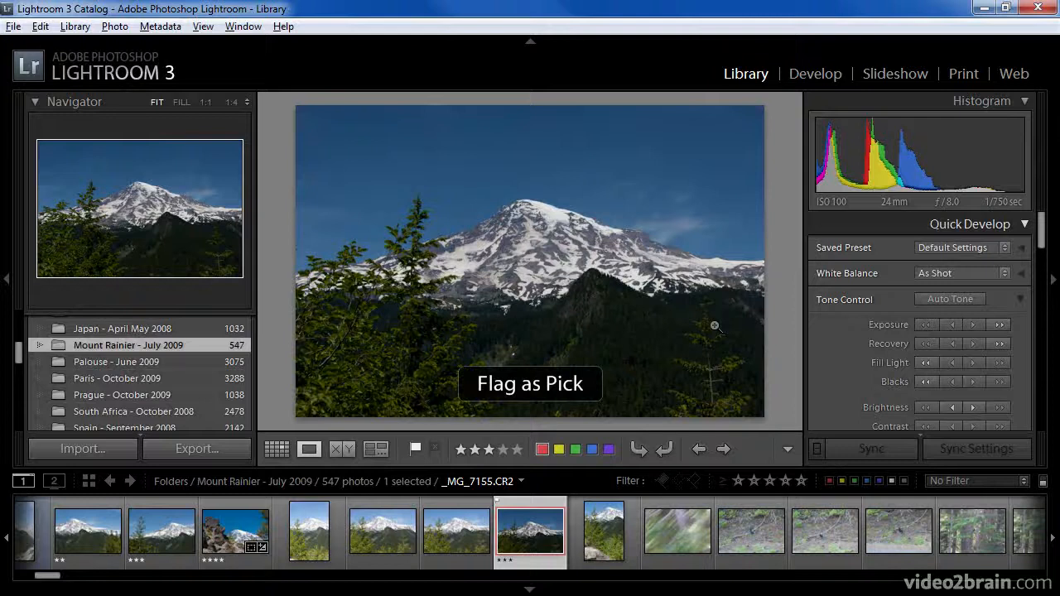
key(u)
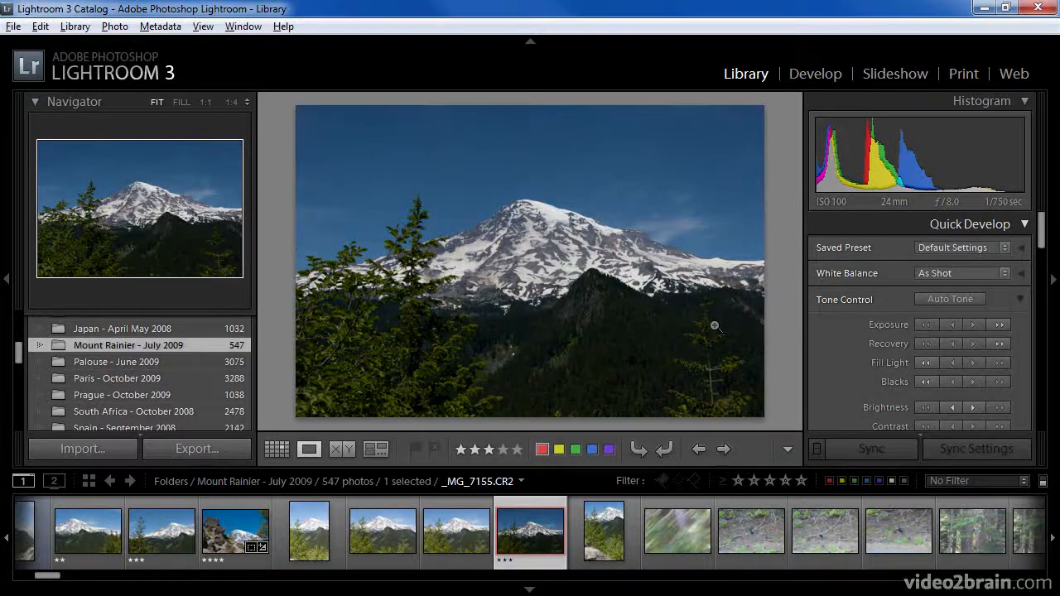
key(x)
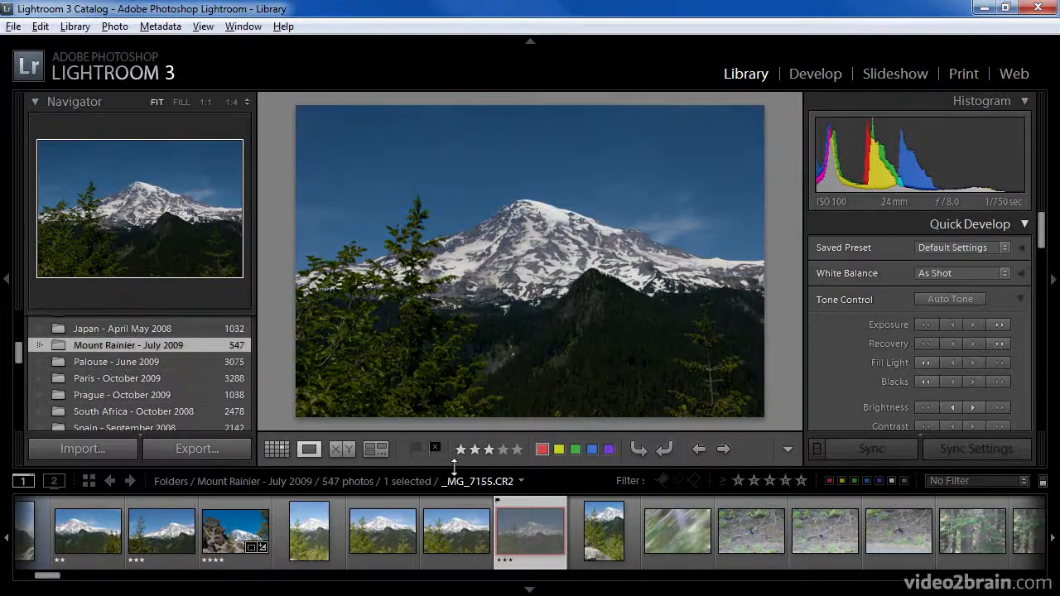
Remove the reject flag, the star rating and the red color label from _MG_7155.CR2.
click(435, 447)
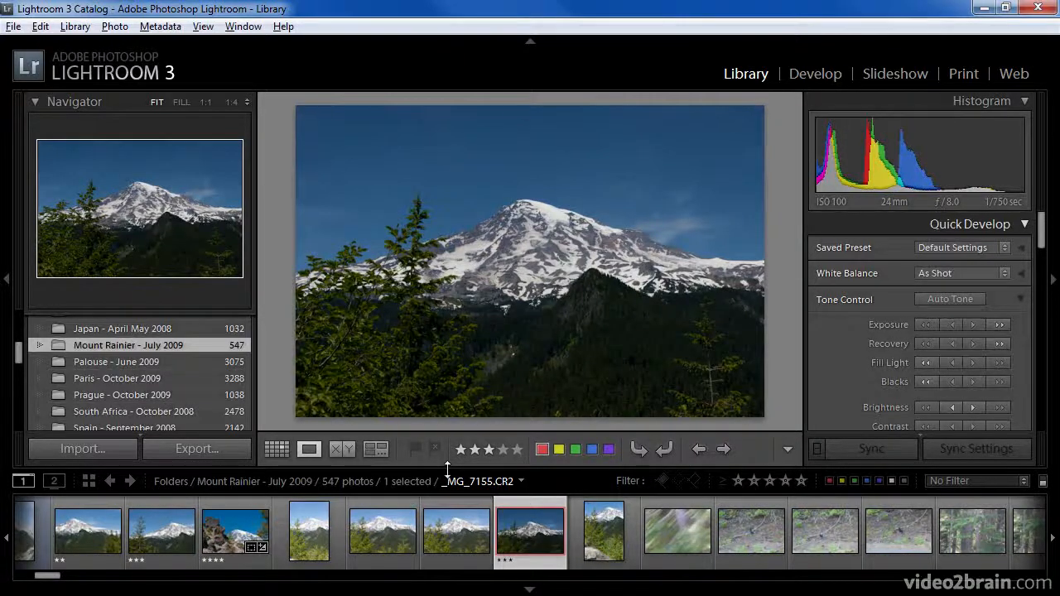
click(490, 449)
key(6)
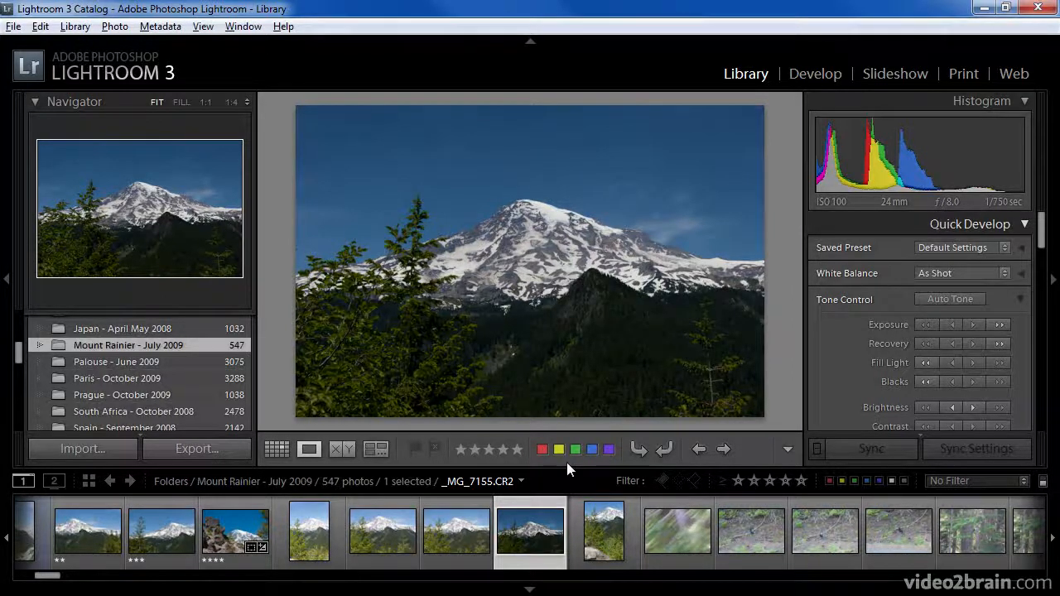